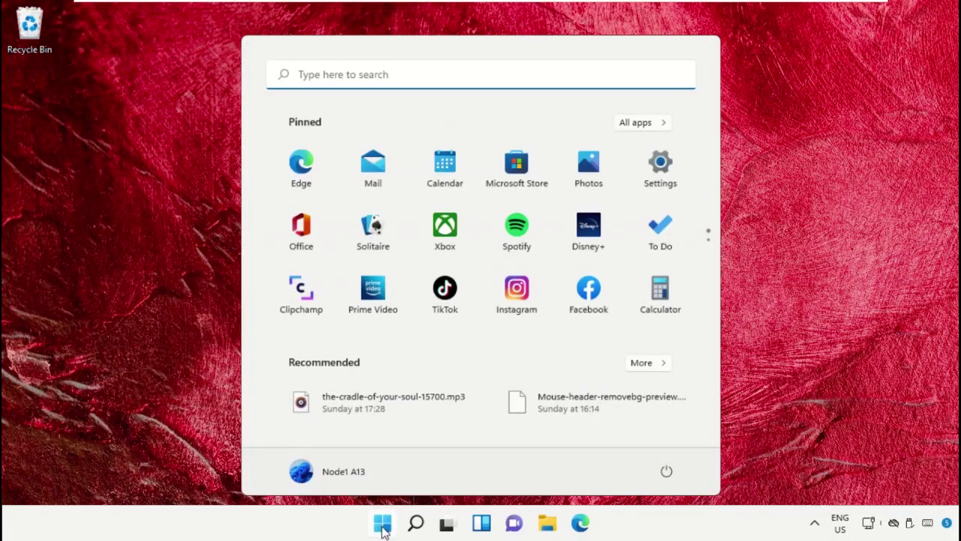
Launch Task Manager by searching 'task mana' from the Start menu.
type("task m")
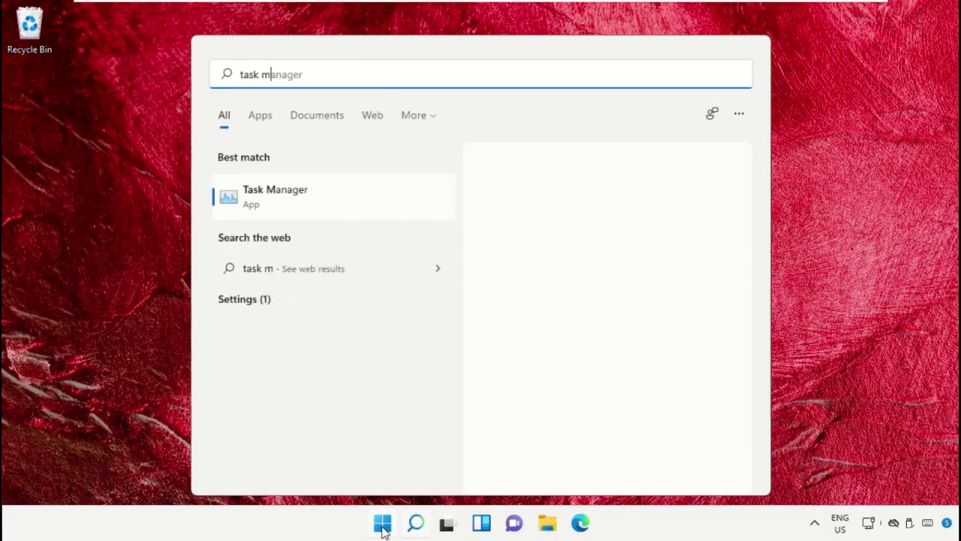
type("ana")
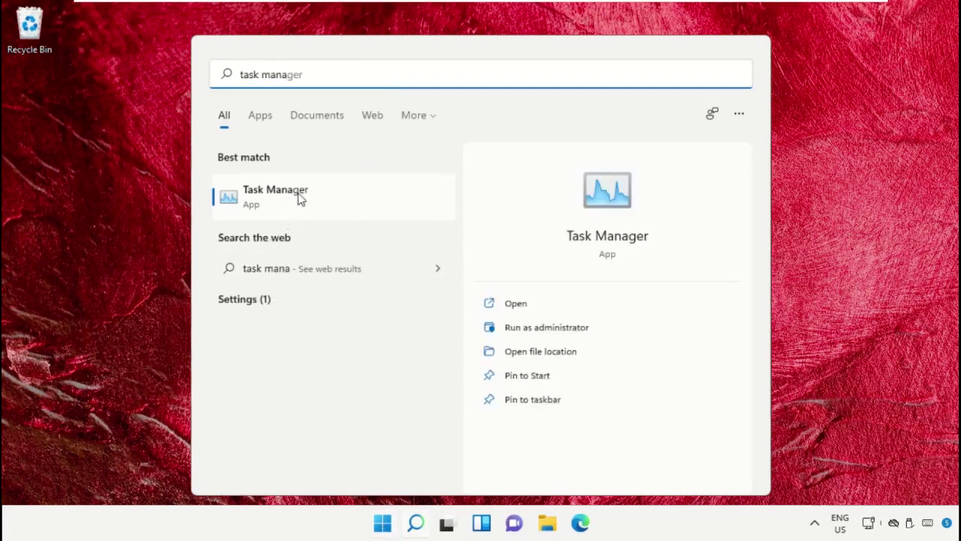
left_click(293, 197)
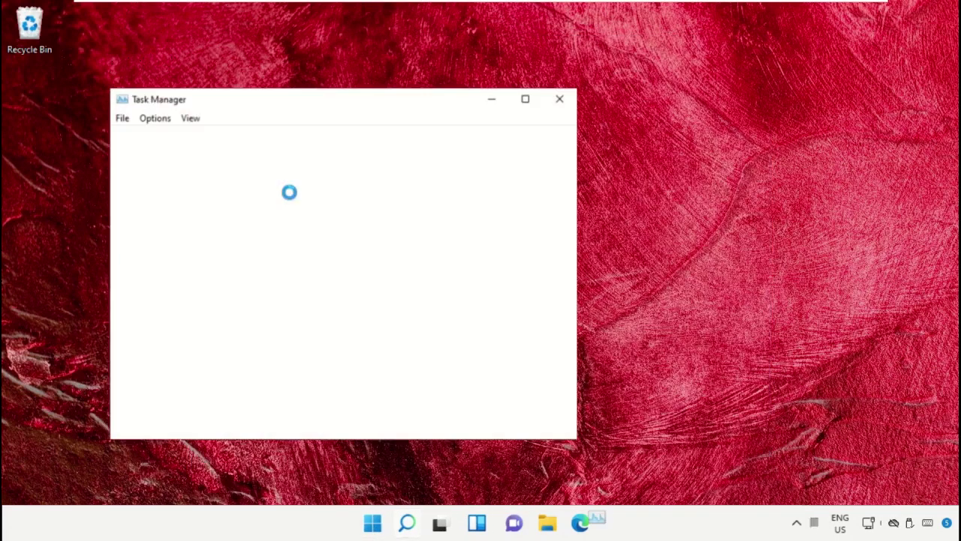
Start a new Task Manager task and browse to the C:\Windows folder.
left_click(121, 120)
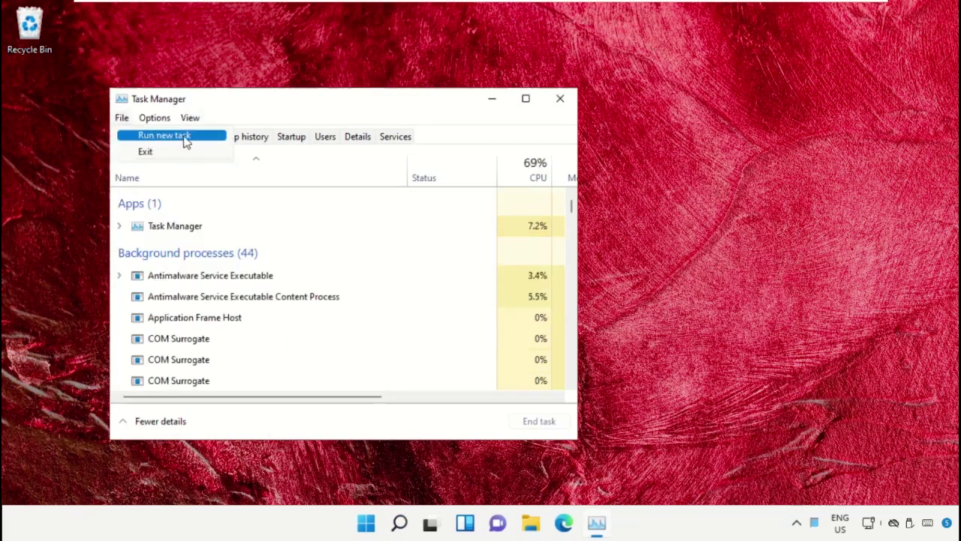
left_click(208, 142)
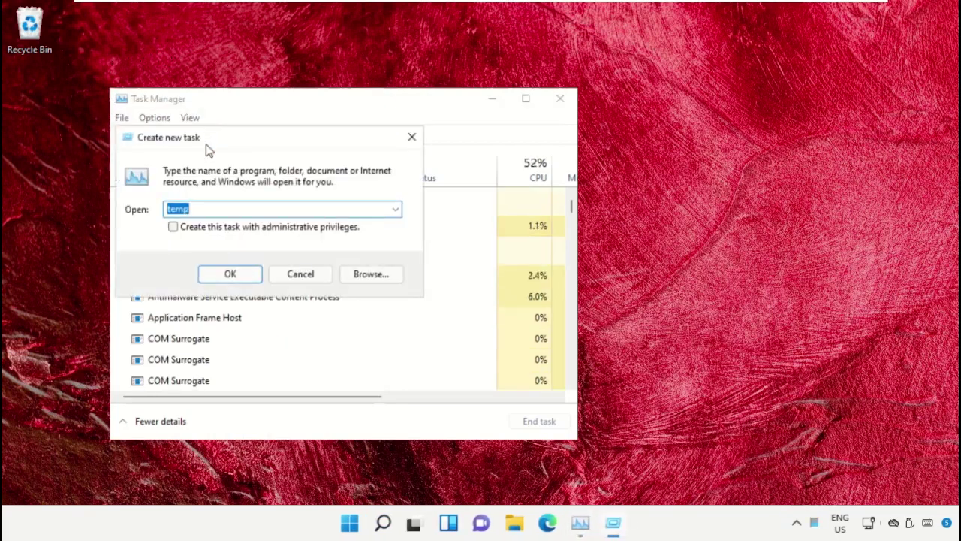
left_click(368, 276)
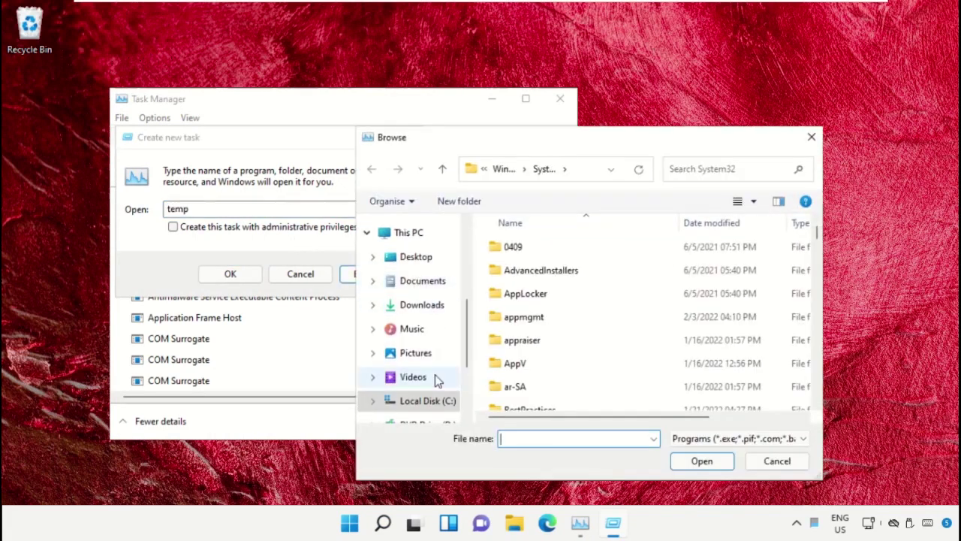
scroll(414, 403, "down", 1)
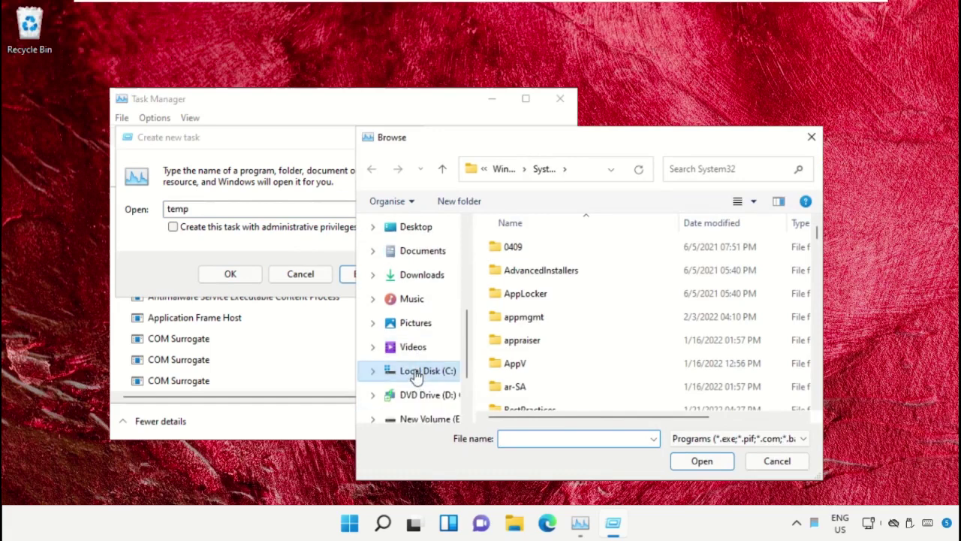
left_click(418, 371)
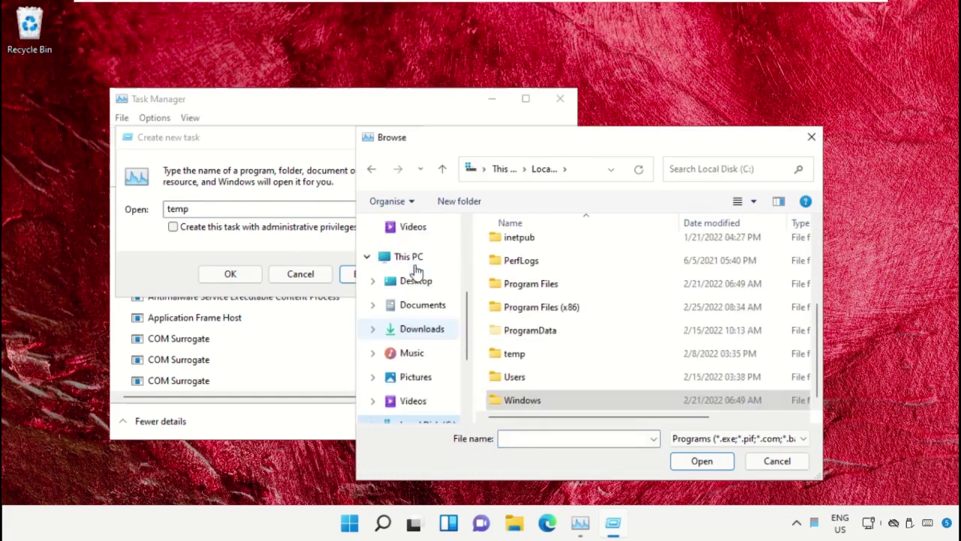
left_click(414, 260)
scroll(568, 319, "up", 2)
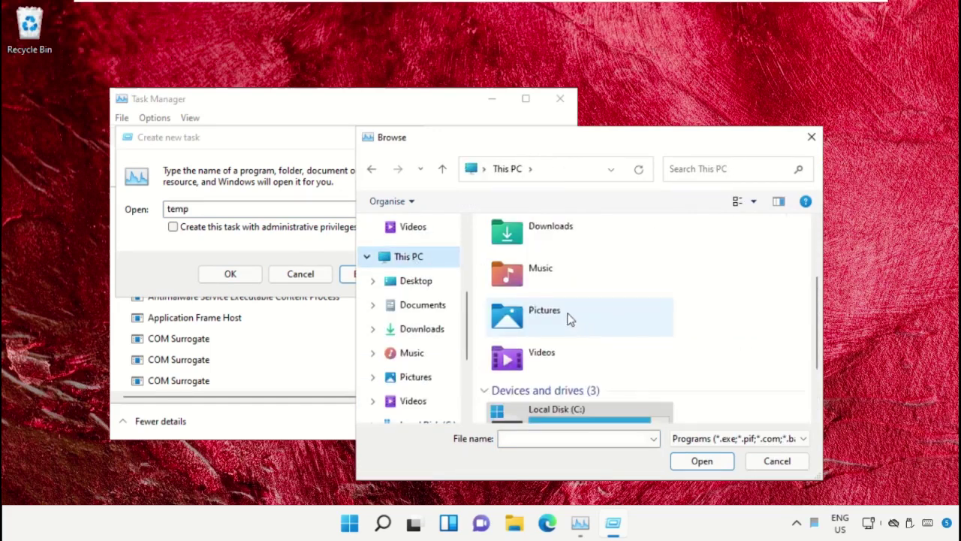
scroll(586, 376, "down", 2)
double_click(597, 322)
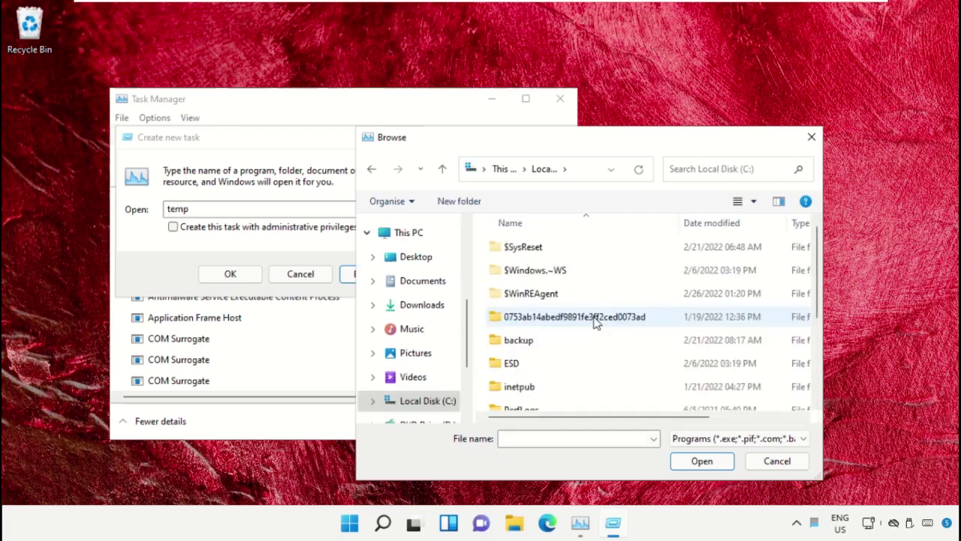
scroll(569, 275, "down", 2)
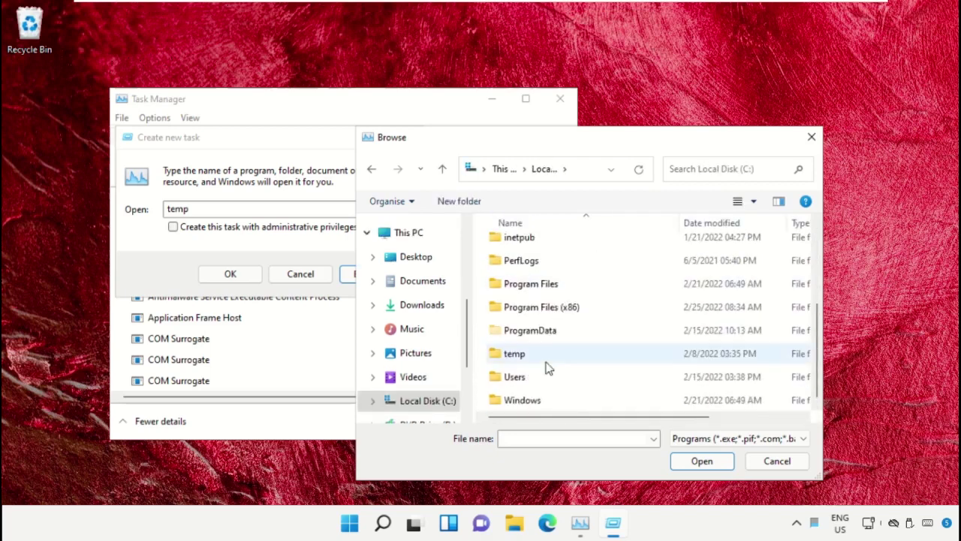
double_click(529, 402)
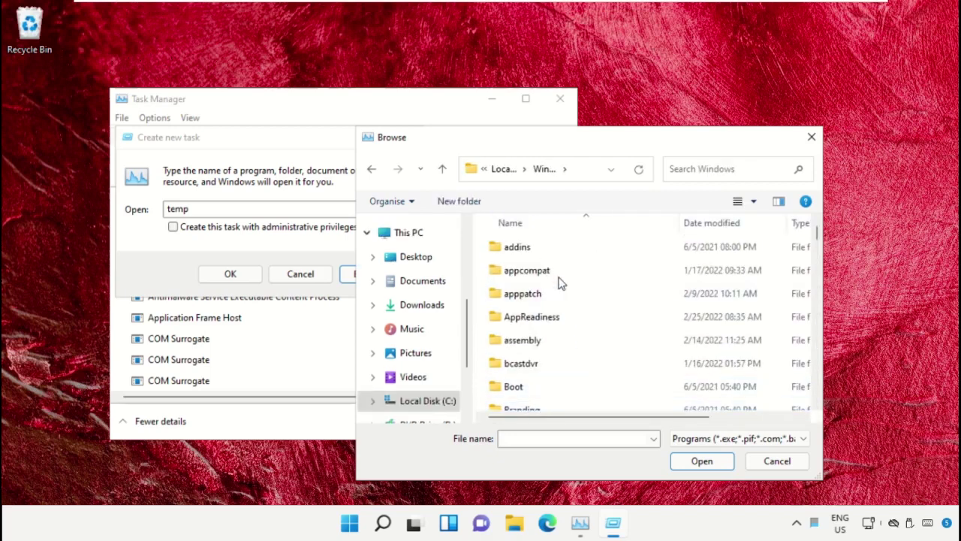
Enter the System32 folder and select cmd.exe as the file to run.
scroll(559, 285, "down", 3)
scroll(559, 300, "down", 4)
scroll(562, 307, "down", 3)
scroll(563, 326, "down", 4)
scroll(554, 356, "down", 2)
scroll(554, 359, "down", 2)
scroll(553, 359, "down", 1)
scroll(554, 359, "down", 1)
scroll(554, 359, "down", 1)
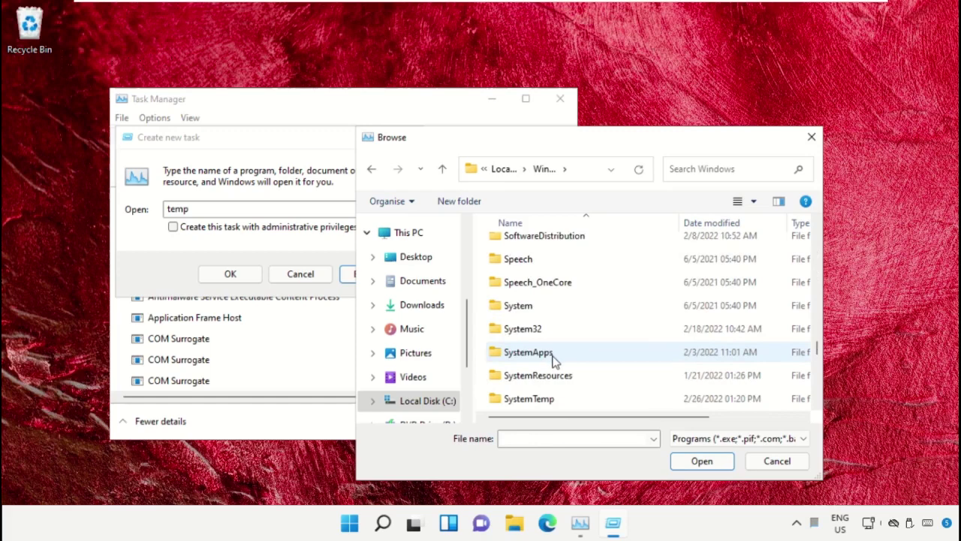
double_click(530, 329)
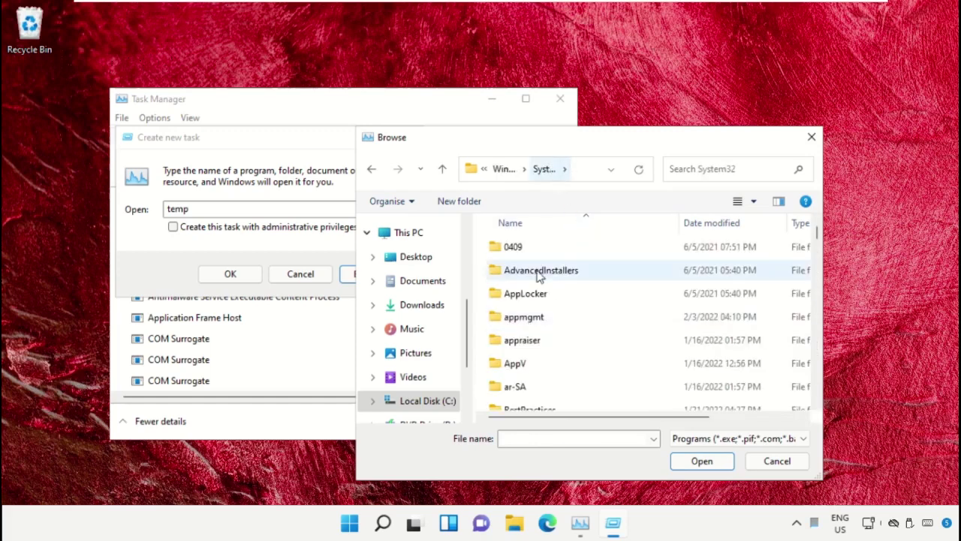
scroll(567, 337, "down", 2)
scroll(567, 336, "down", 1)
scroll(564, 335, "down", 2)
scroll(564, 334, "down", 3)
scroll(562, 333, "down", 3)
scroll(565, 327, "down", 3)
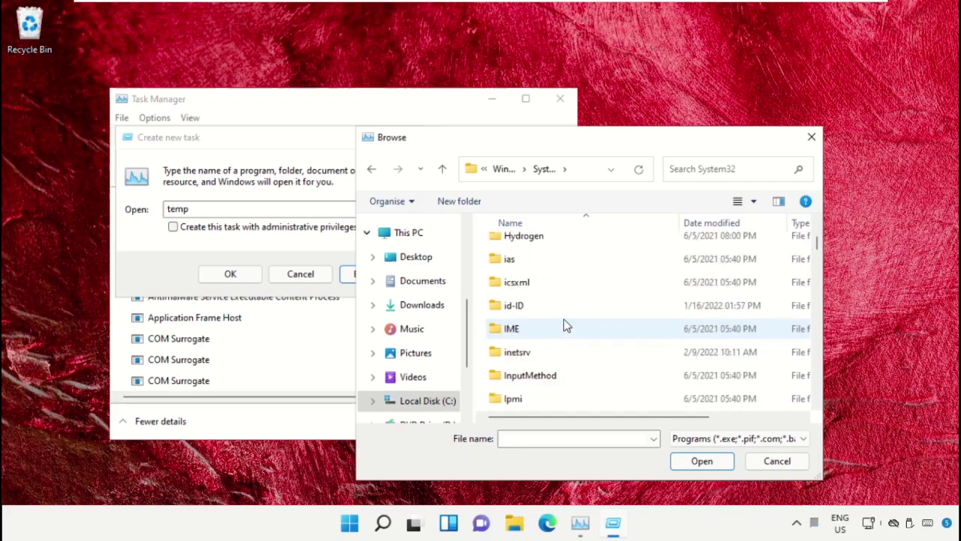
type("cmd.exe")
scroll(565, 324, "up", 1)
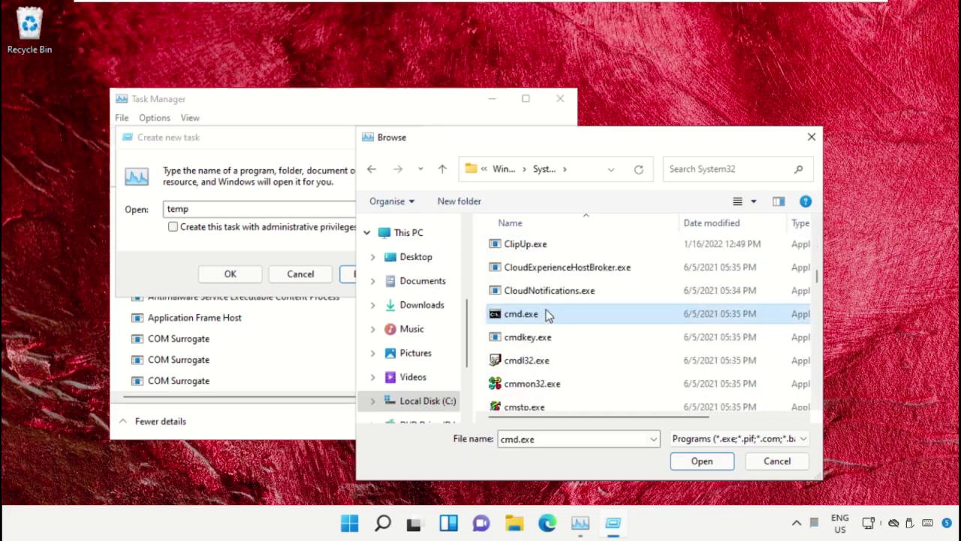
Run cmd.exe with administrative privileges, then minimize Task Manager.
left_click(689, 466)
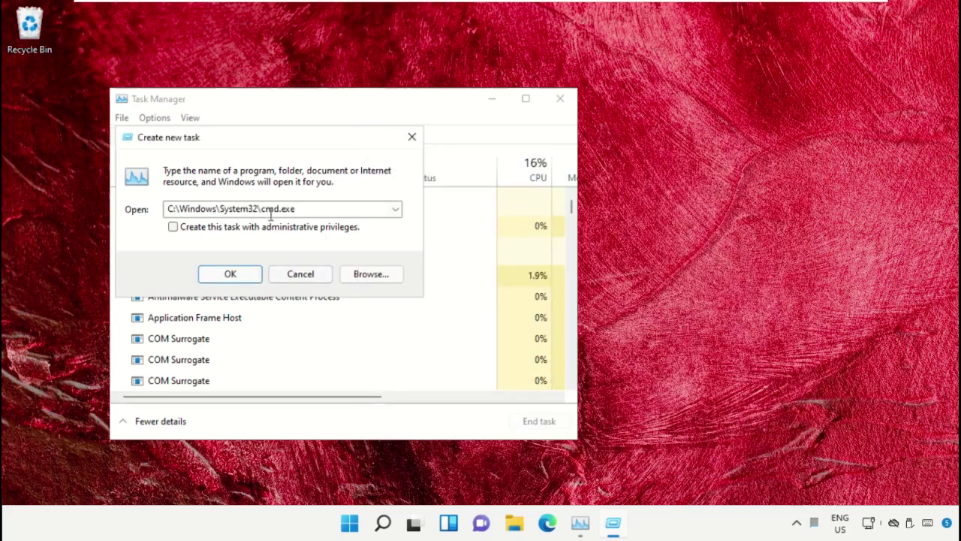
left_click(173, 227)
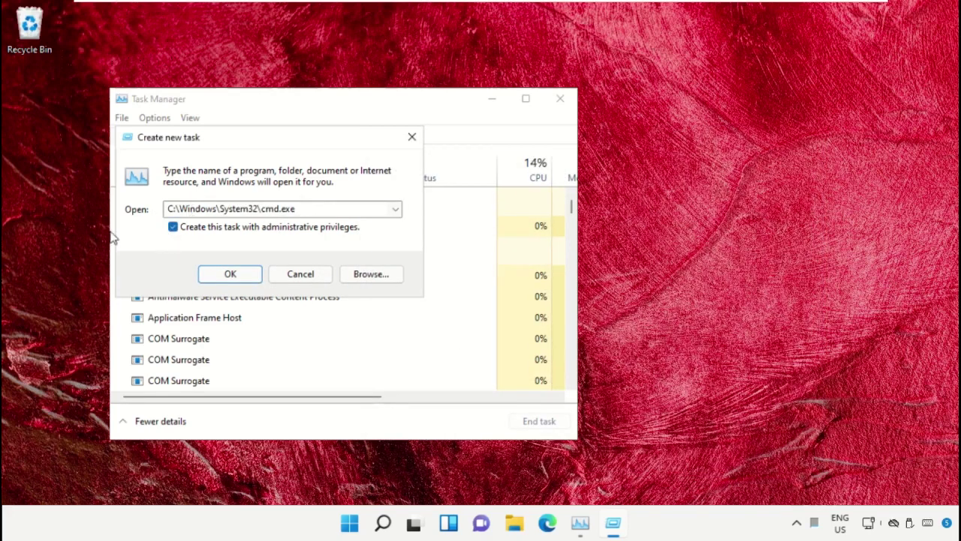
left_click(230, 275)
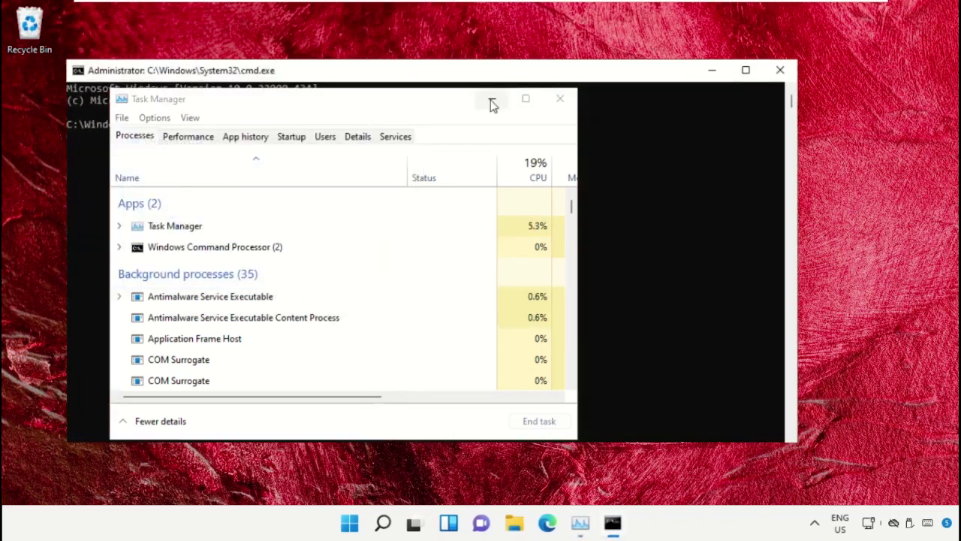
left_click(492, 100)
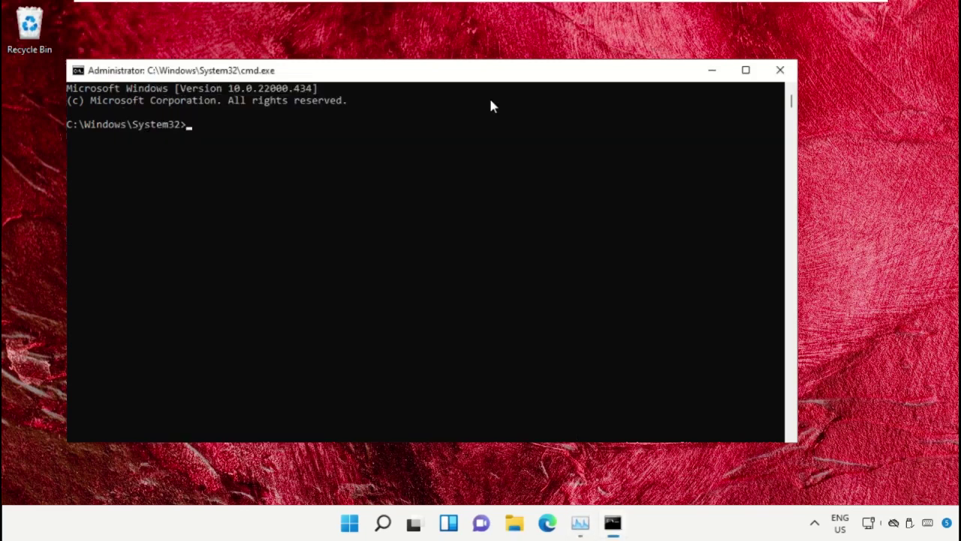
Minimize the Command Prompt and launch Google Chrome from Start.
left_click(713, 71)
left_click(350, 523)
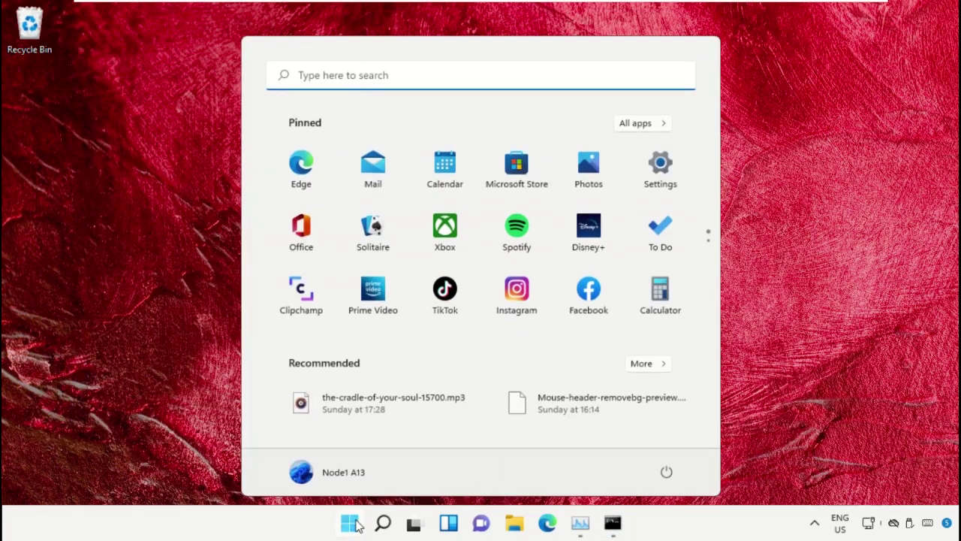
type("Chrome")
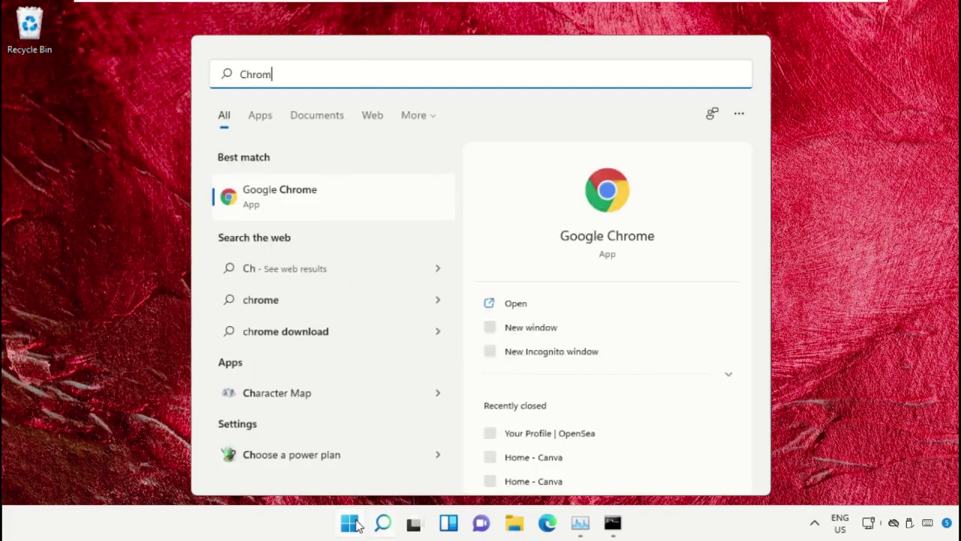
left_click(299, 197)
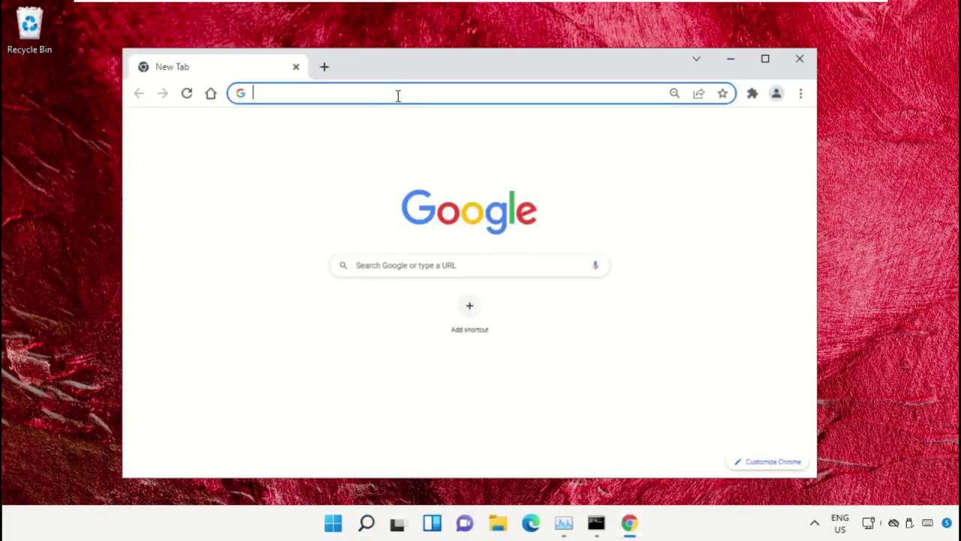
Search google.com for 'hows.tech windows commands'.
type("google.com")
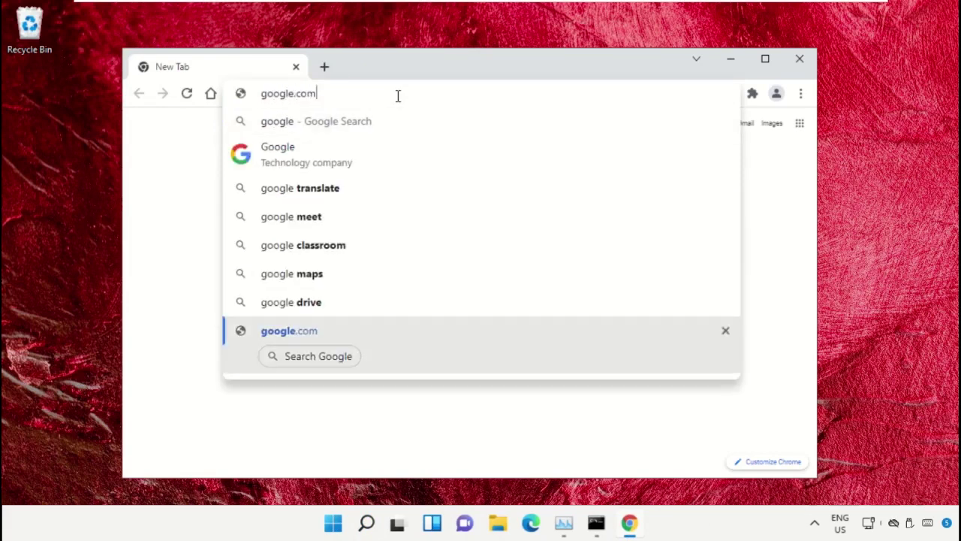
key("Return")
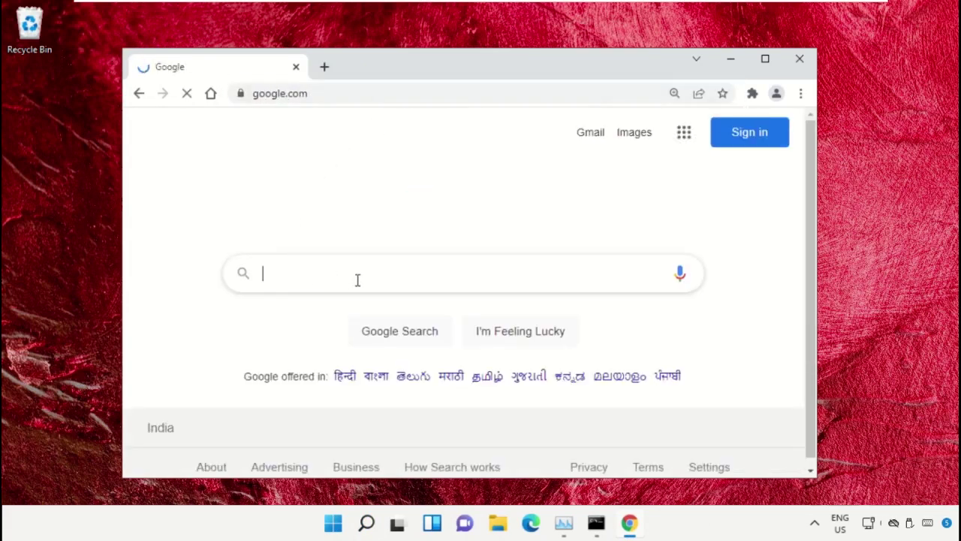
type("hows.tech")
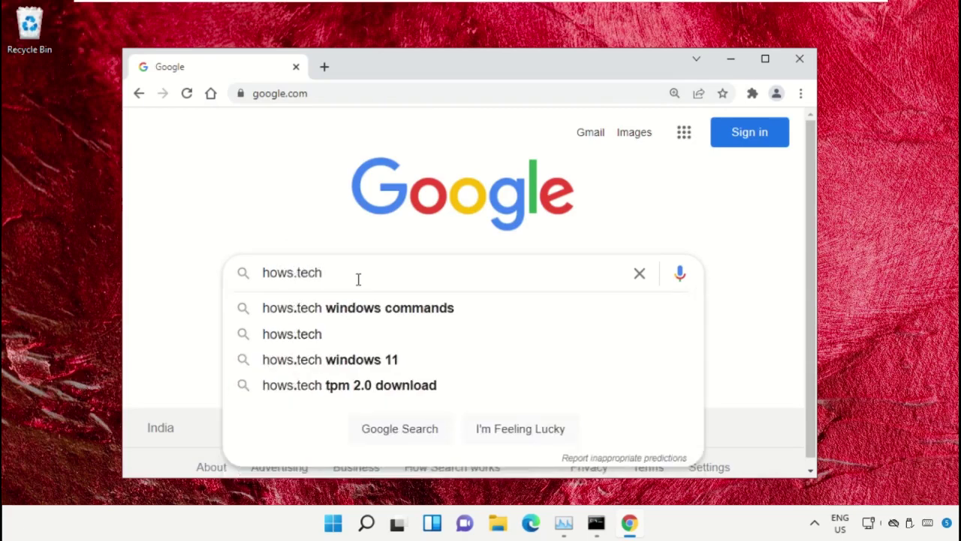
key("Down")
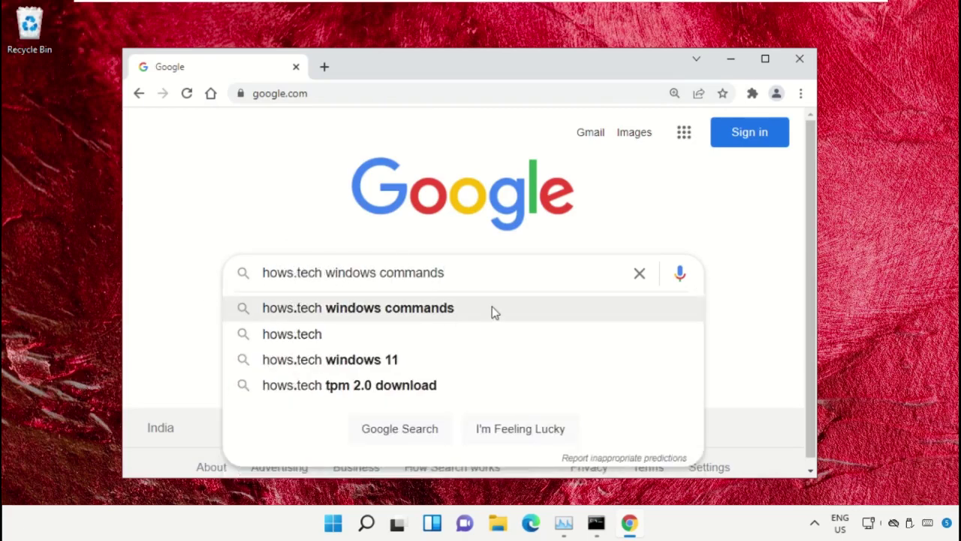
left_click(492, 308)
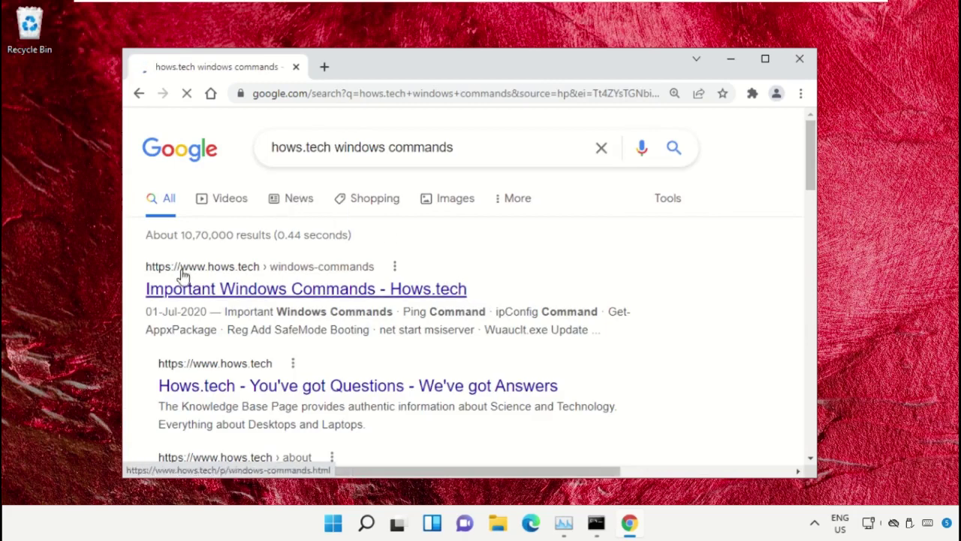
Open the Important Windows Commands article and scroll down through it.
left_click(230, 291)
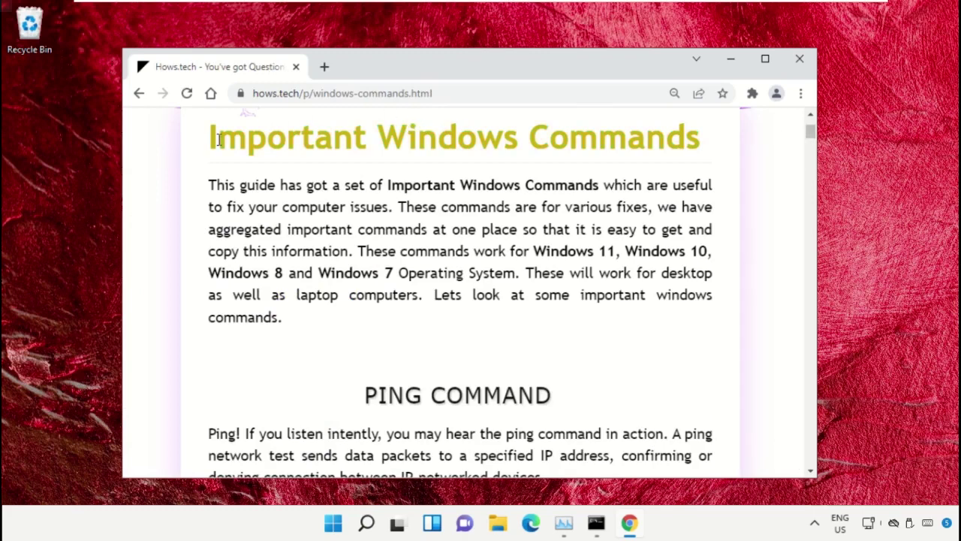
left_click_drag(692, 141, 199, 152)
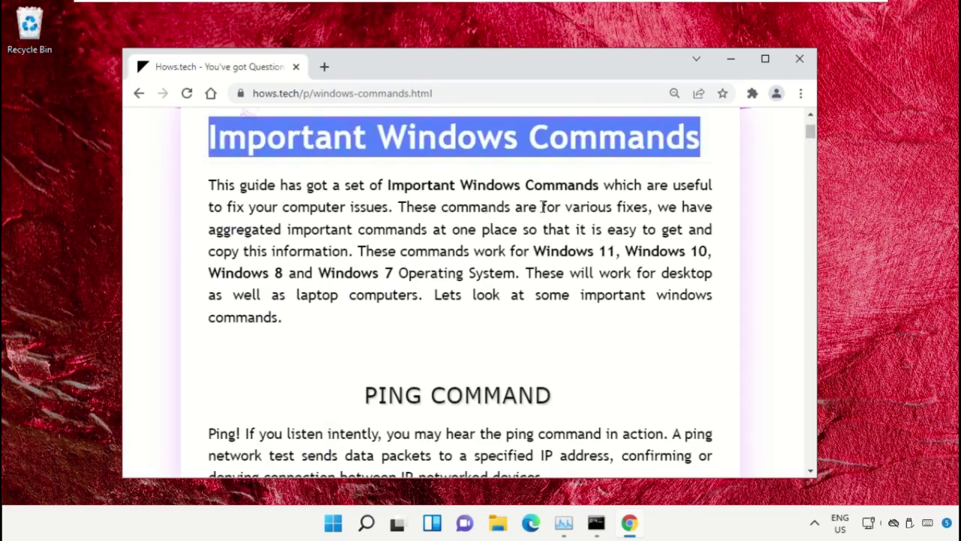
left_click(535, 220)
scroll(526, 232, "down", 2)
scroll(522, 235, "down", 2)
scroll(518, 235, "down", 3)
scroll(443, 233, "down", 3)
scroll(443, 234, "down", 2)
scroll(443, 235, "down", 3)
scroll(451, 229, "down", 5)
Select the Command 12 sfc /scanfile line and bring up its context menu.
scroll(443, 236, "down", 3)
scroll(416, 251, "down", 2)
scroll(409, 251, "down", 3)
scroll(408, 251, "down", 3)
scroll(408, 251, "down", 3)
scroll(408, 252, "down", 2)
scroll(406, 259, "down", 2)
scroll(316, 265, "down", 1)
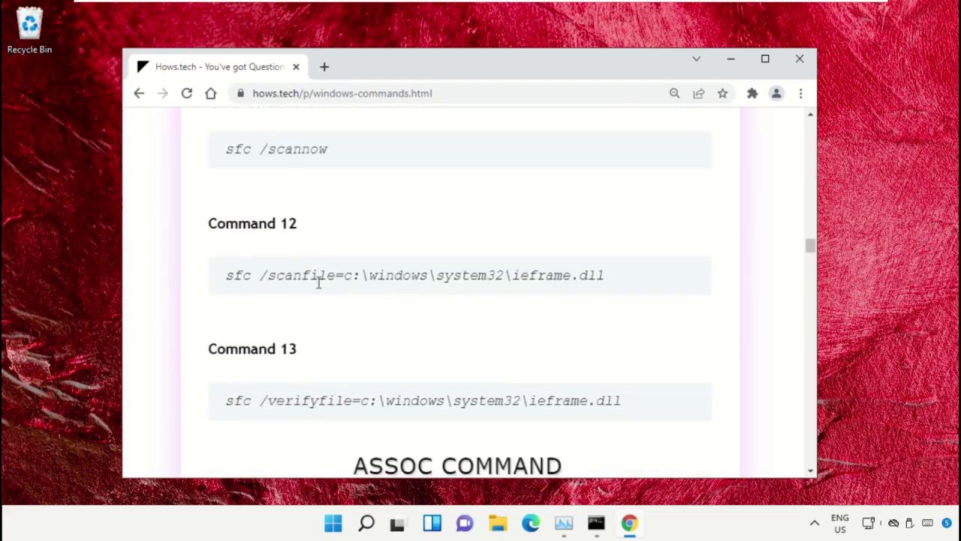
triple_click(334, 275)
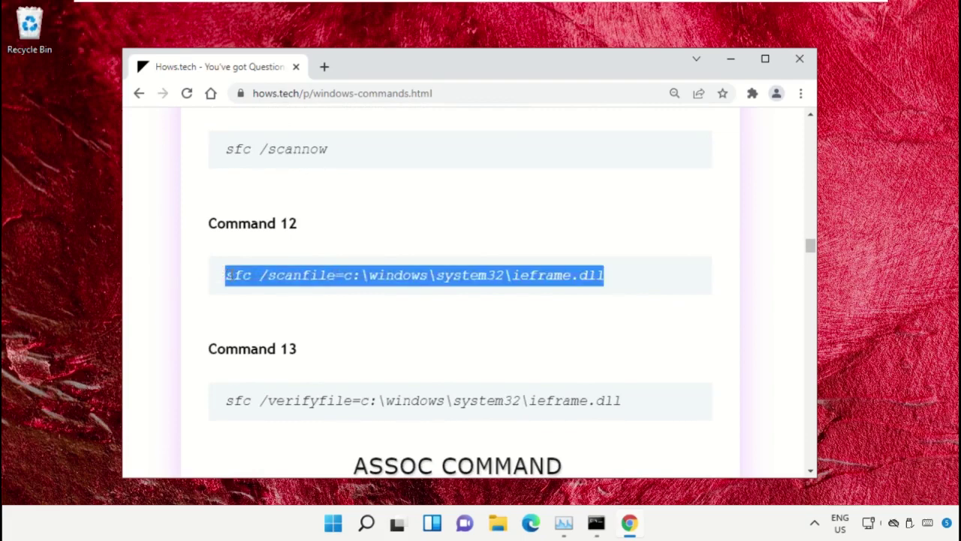
left_click(528, 295)
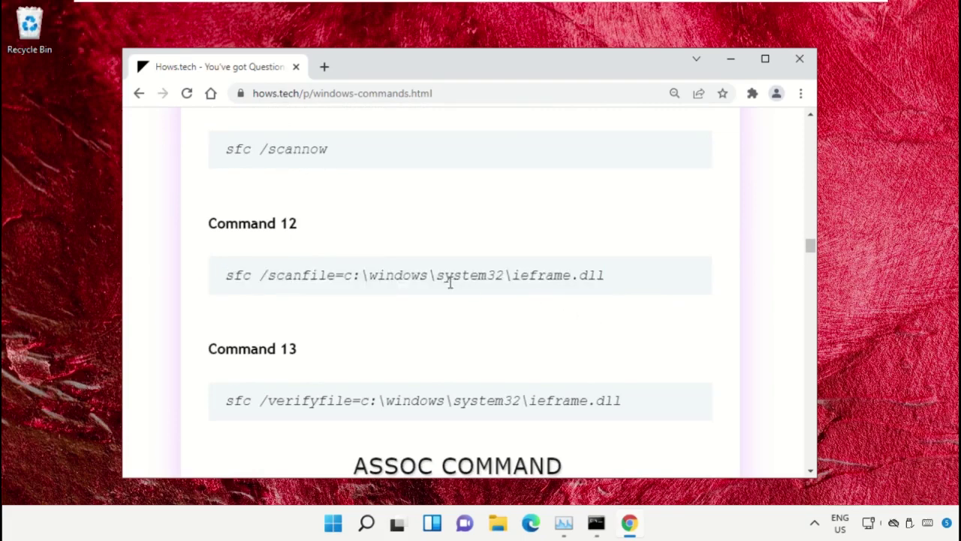
triple_click(381, 275)
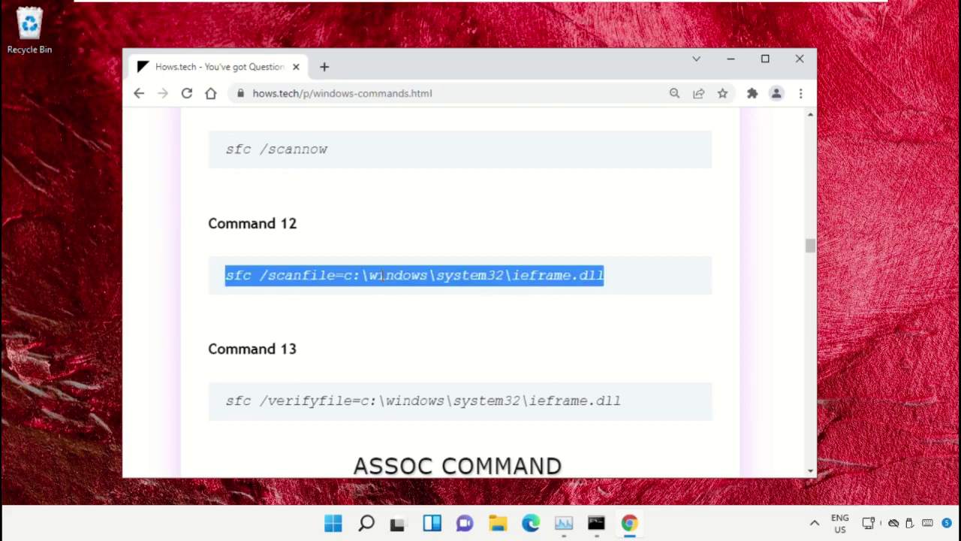
right_click(392, 278)
Copy Command 12 and run sfc /scanfile=c:\windows\system32\ieframe.dll in Command Prompt.
left_click(419, 291)
left_click(596, 523)
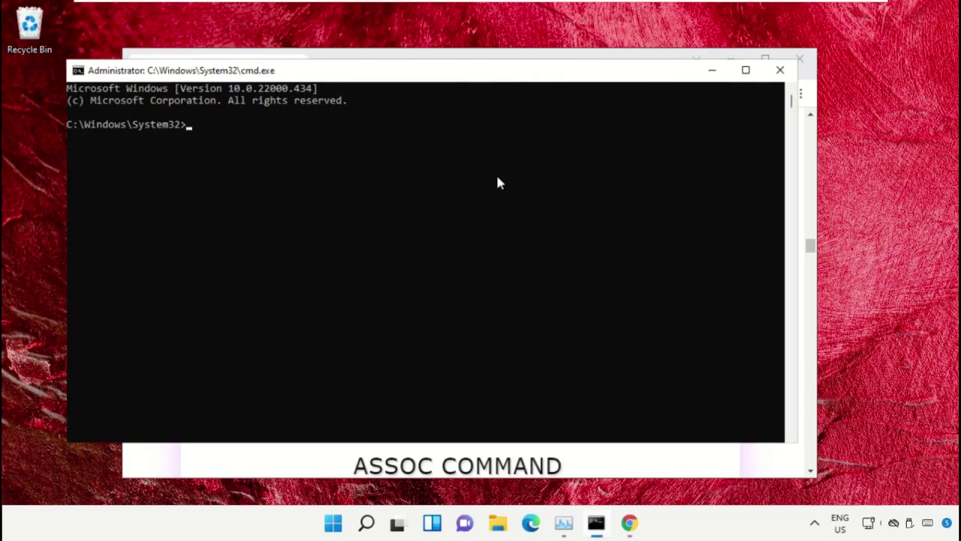
mouse_move(449, 78)
left_mouse_down()
mouse_move(612, 135)
mouse_move(618, 105)
mouse_move(474, 89)
mouse_move(492, 95)
left_mouse_up()
type("sfc /scanfile=c:\\windows\\system32\\ieframe.dll")
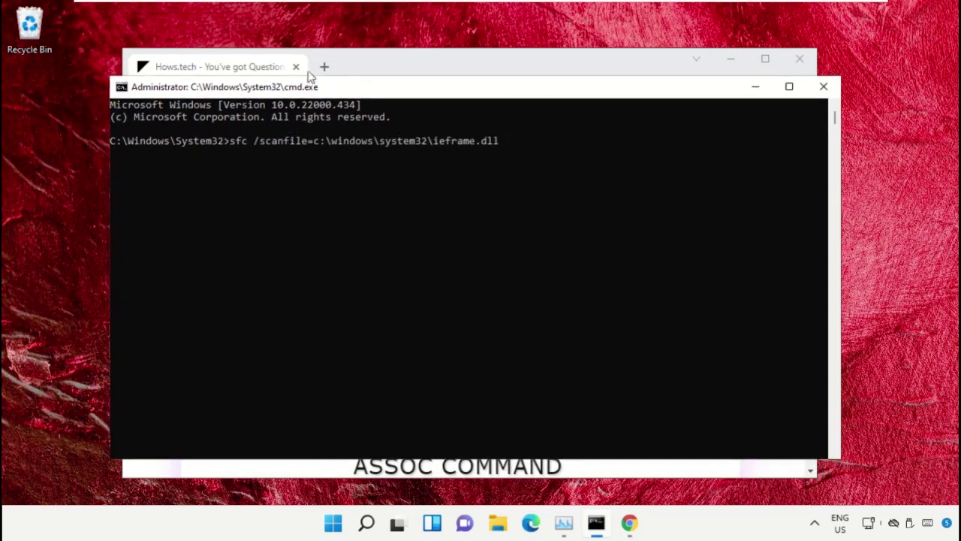
key("Return")
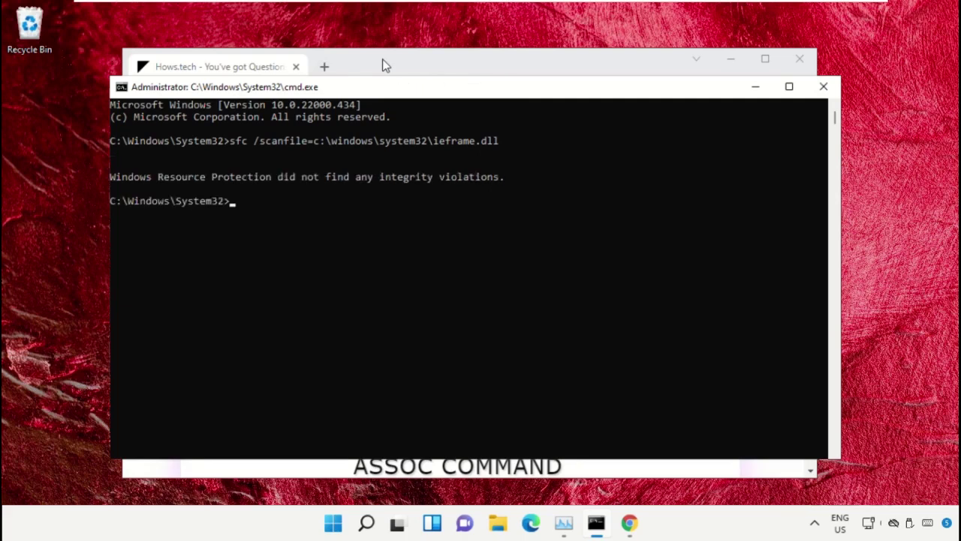
Copy Command 13 from the page and run the pasted sfc /verifyfile command in Command Prompt.
left_click(384, 65)
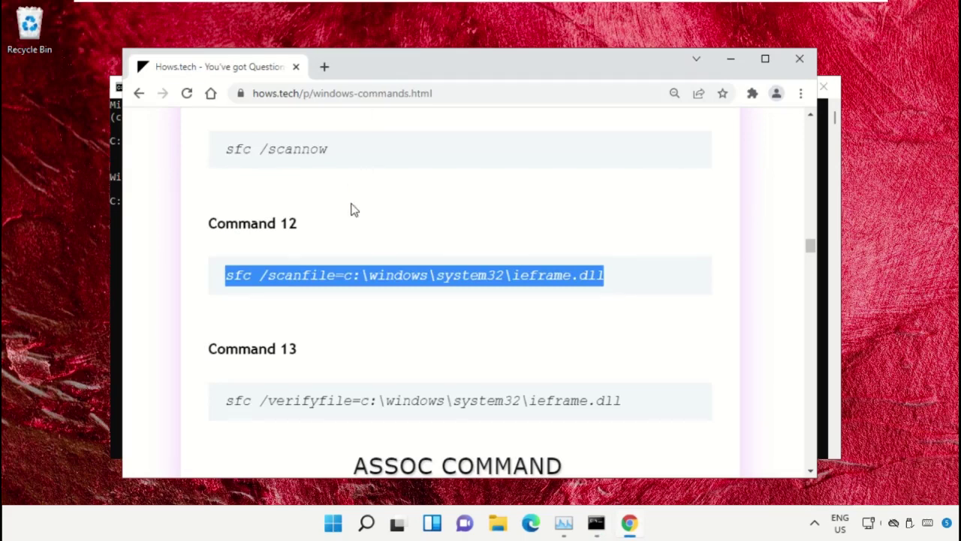
scroll(350, 211, "down", 1)
triple_click(312, 333)
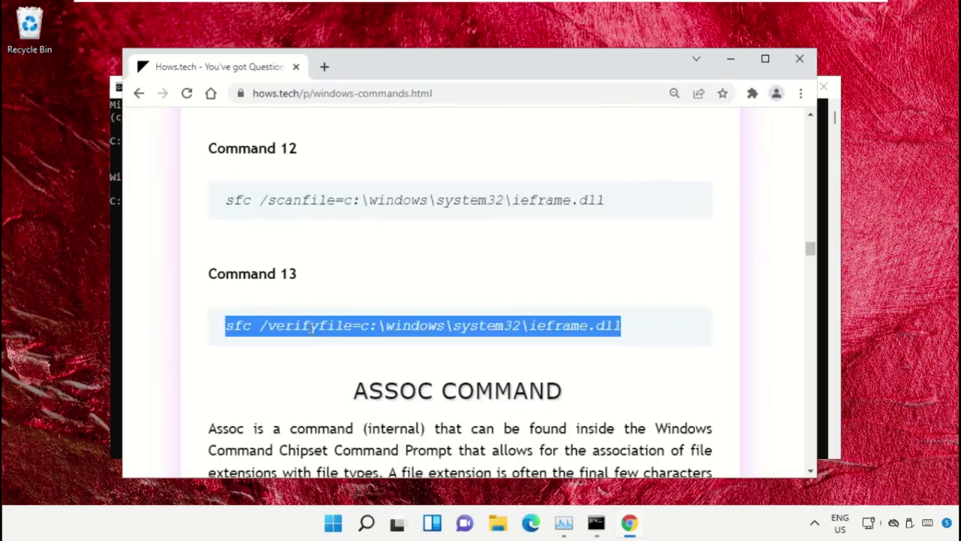
right_click(312, 335)
left_click(379, 343)
left_click(596, 523)
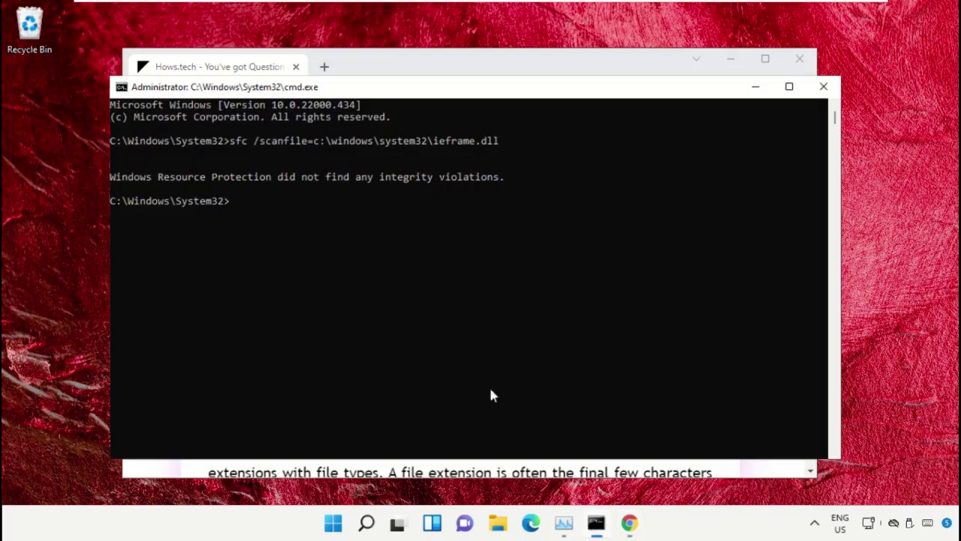
right_click(278, 240)
key("Return")
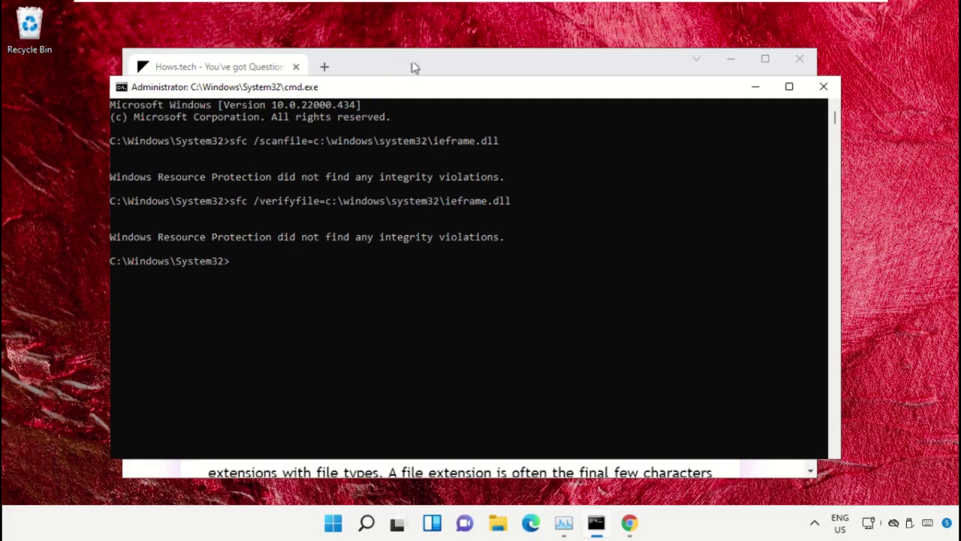
Close Command Prompt, minimise Chrome, and bring up Windows Search.
left_click(825, 88)
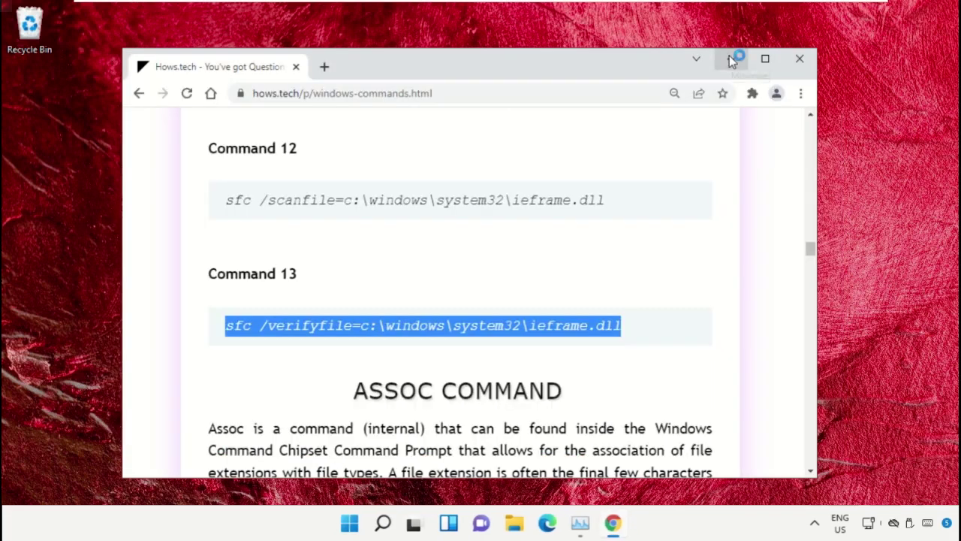
left_click(732, 60)
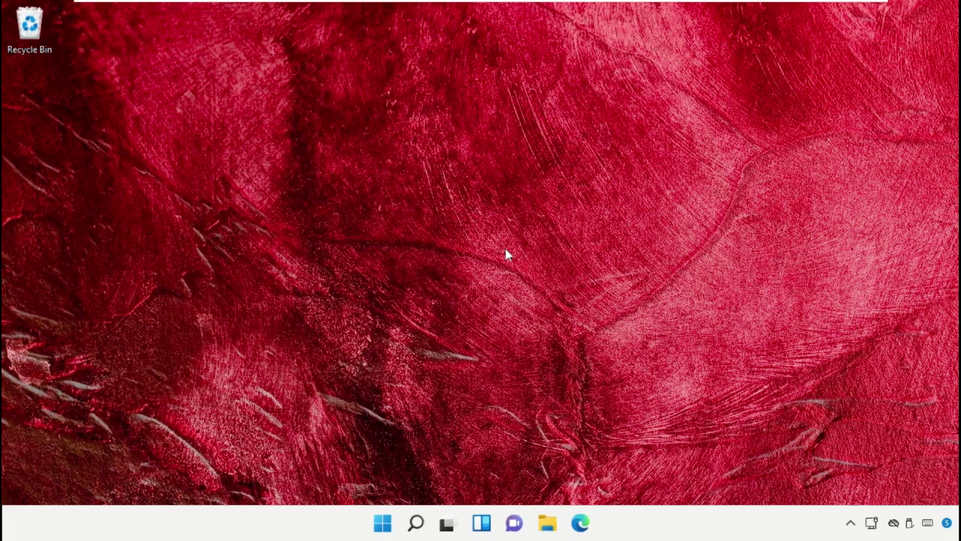
left_click(413, 523)
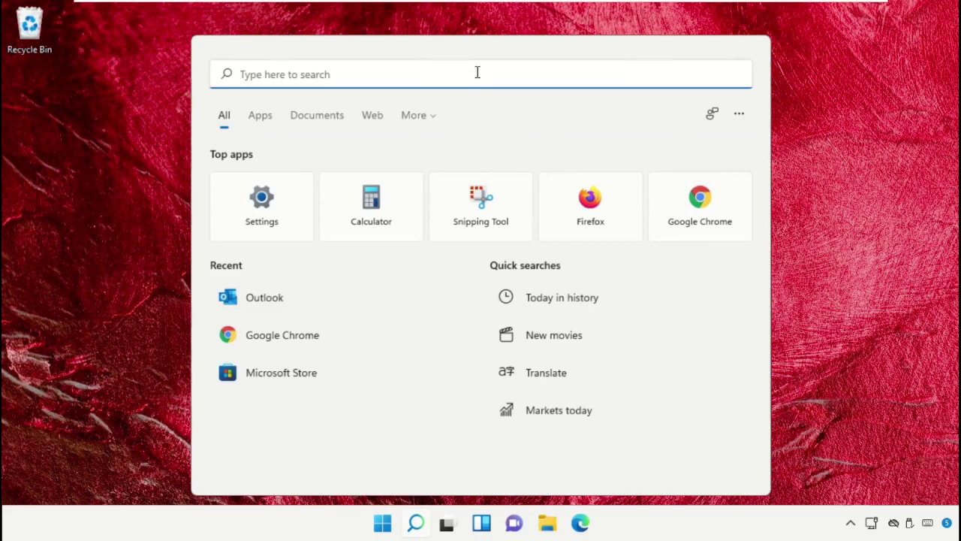
In Settings' Apps & features, filter the app list for 'Skype' and show its options.
type("Settings")
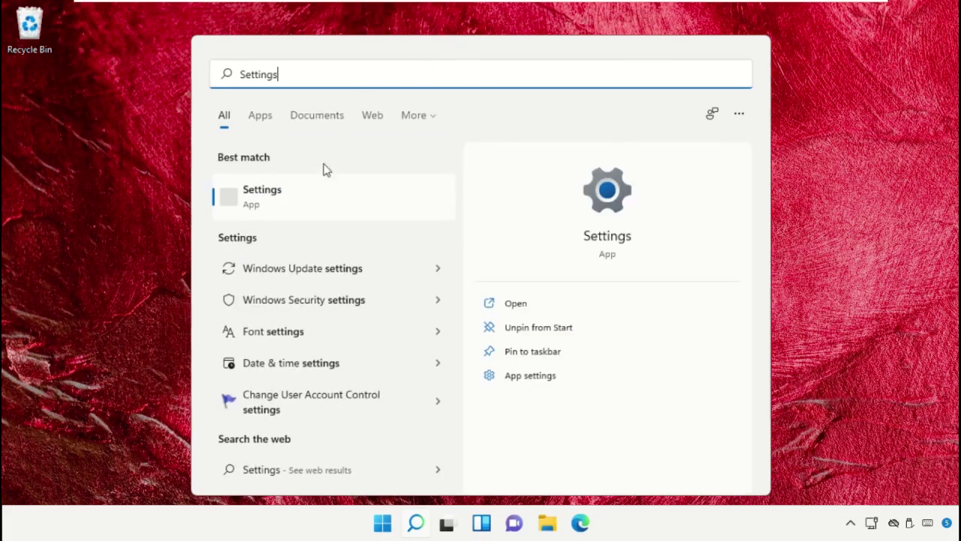
left_click(325, 205)
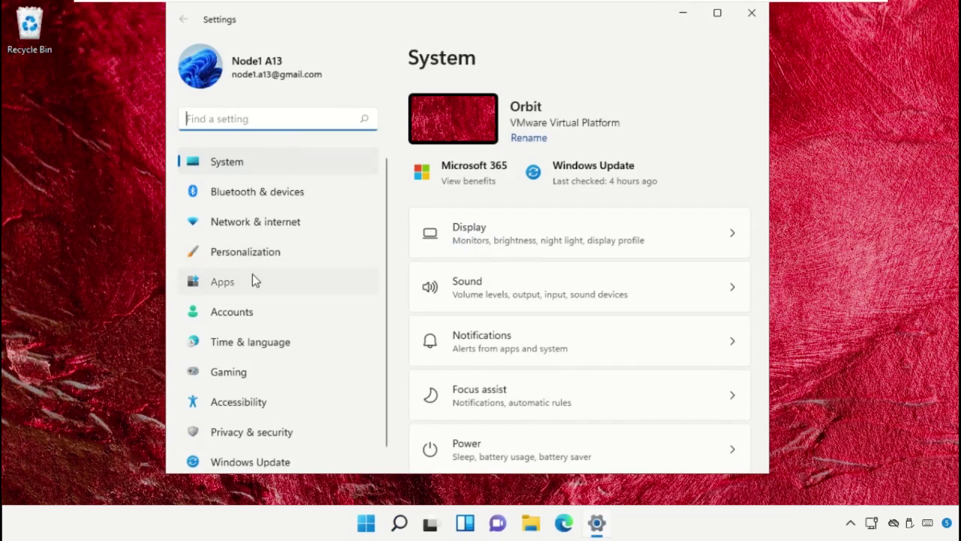
left_click(252, 280)
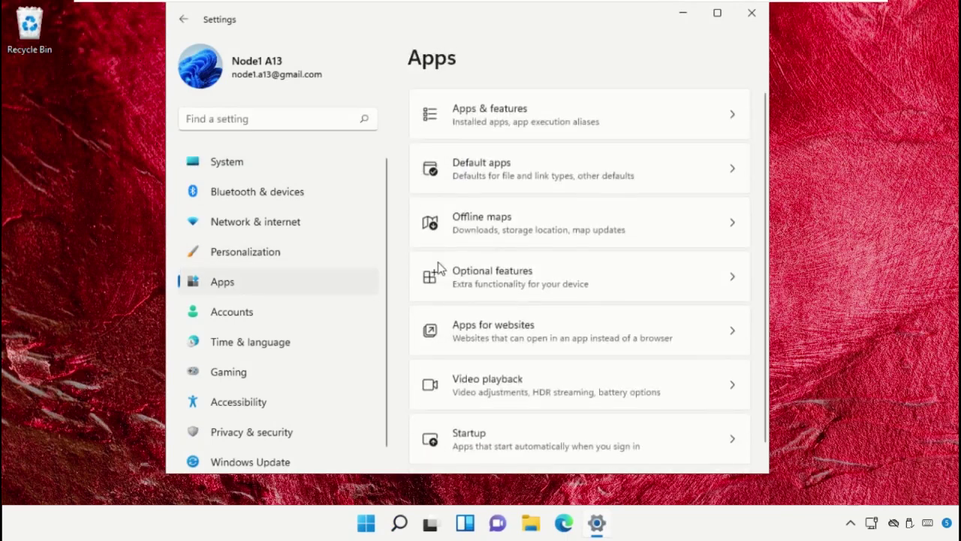
left_click(536, 133)
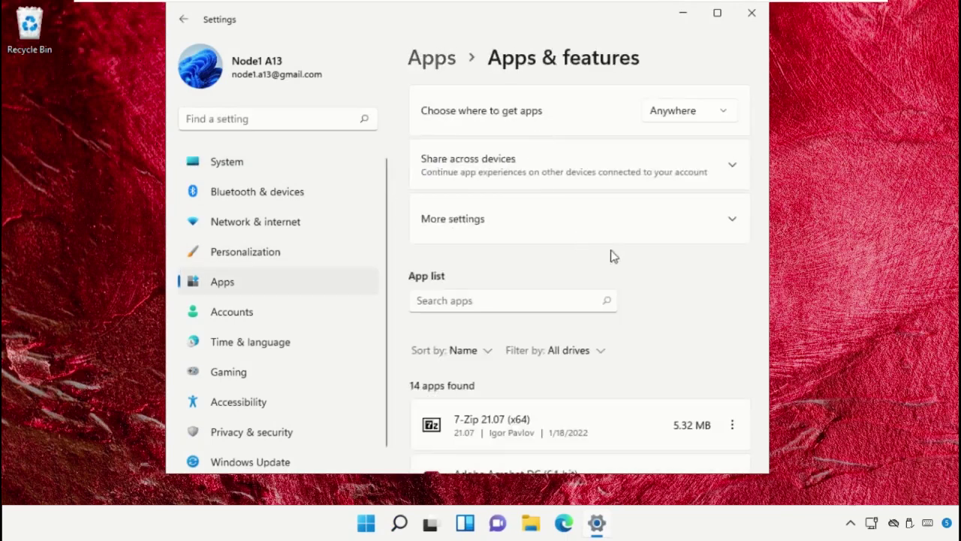
left_click(529, 304)
type("Skype")
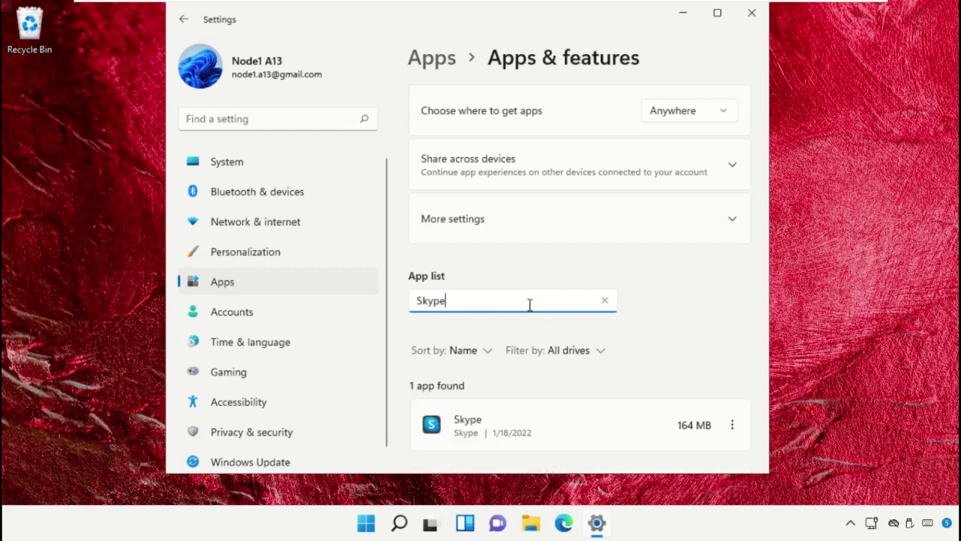
scroll(667, 310, "down", 2)
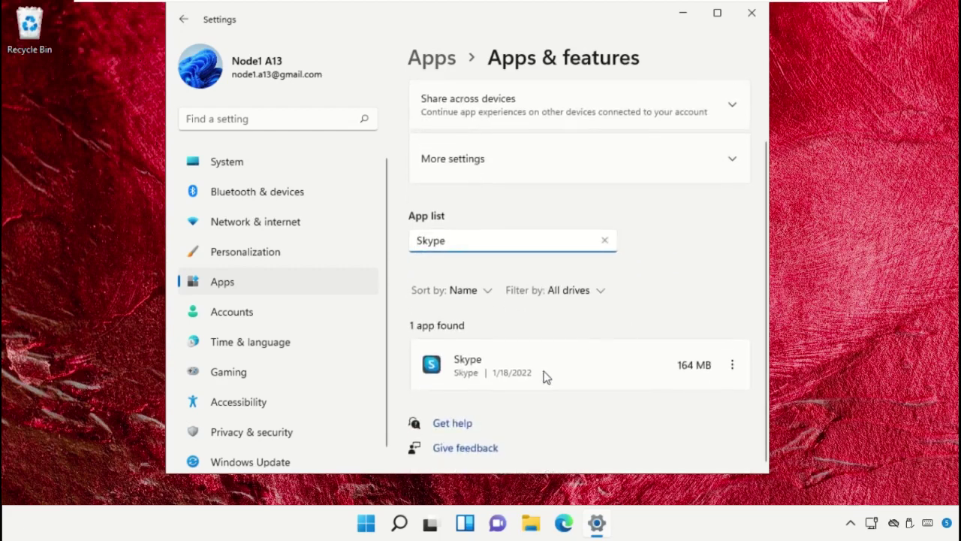
left_click(731, 366)
Open Skype's Advanced options and repair the app.
left_click(596, 397)
scroll(635, 400, "down", 1)
scroll(634, 400, "down", 3)
scroll(634, 400, "down", 3)
scroll(635, 400, "down", 3)
scroll(634, 399, "down", 3)
scroll(634, 400, "down", 3)
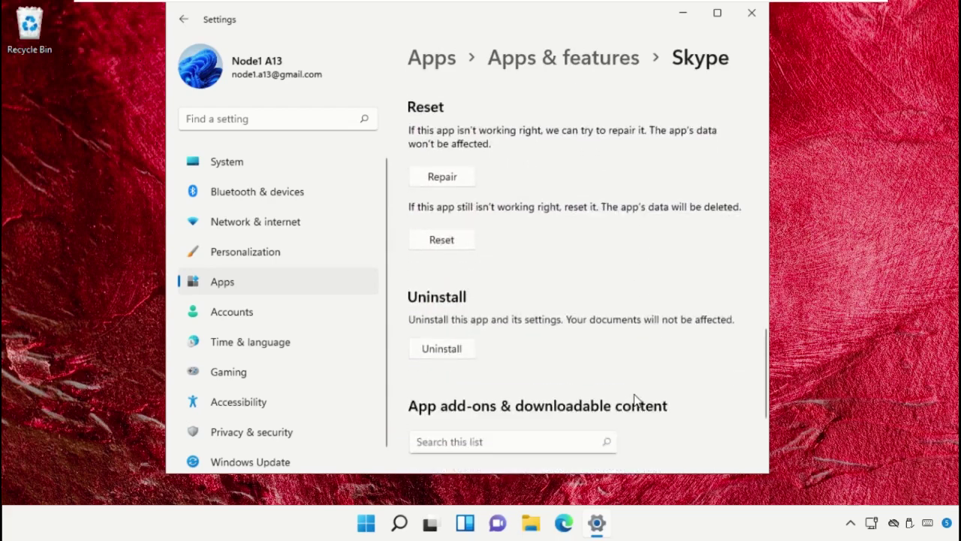
left_click(442, 161)
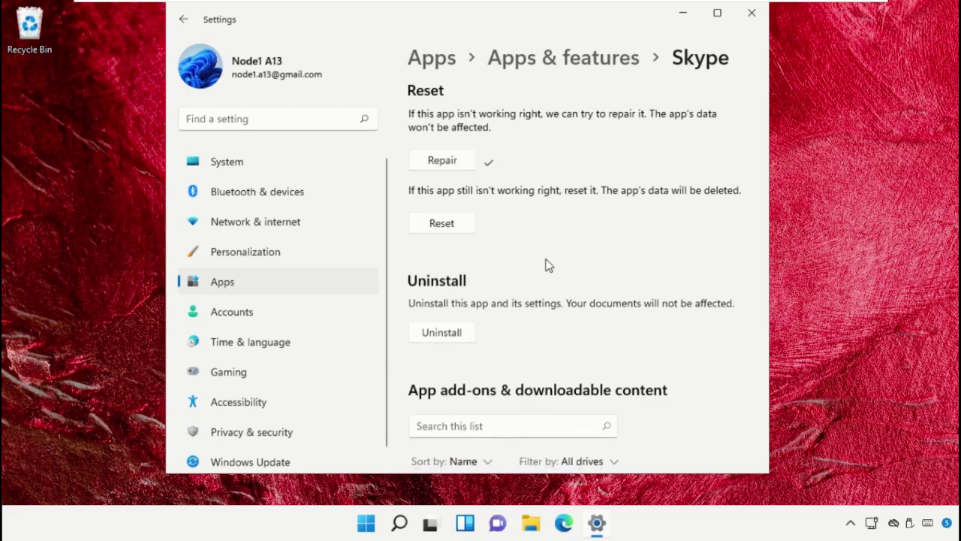
Reset Skype's app data, confirming the reset, and close Settings.
left_click(441, 223)
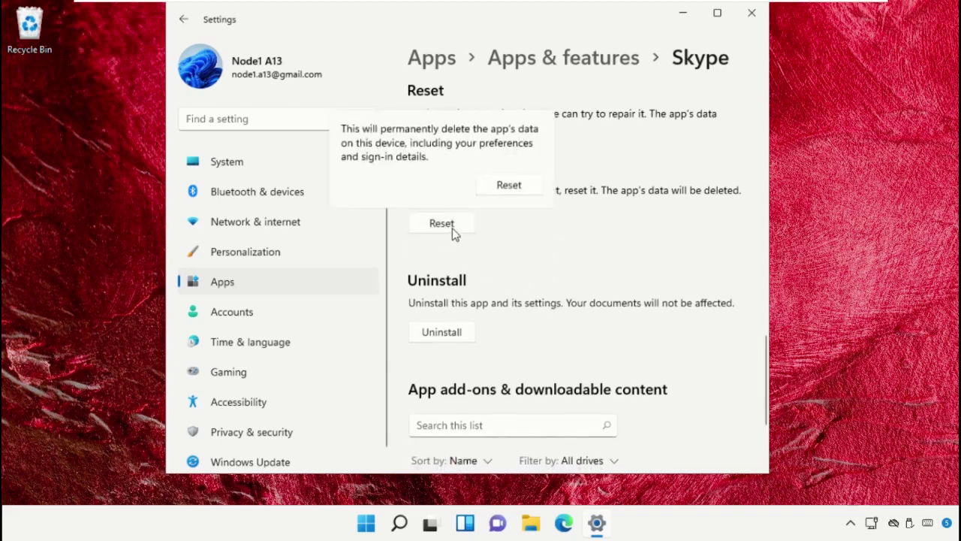
left_click(507, 185)
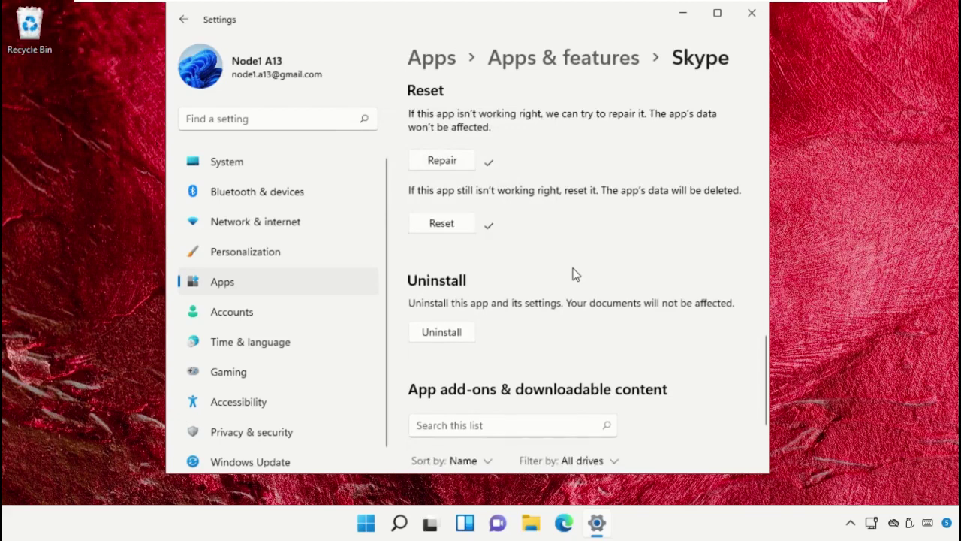
left_click(757, 15)
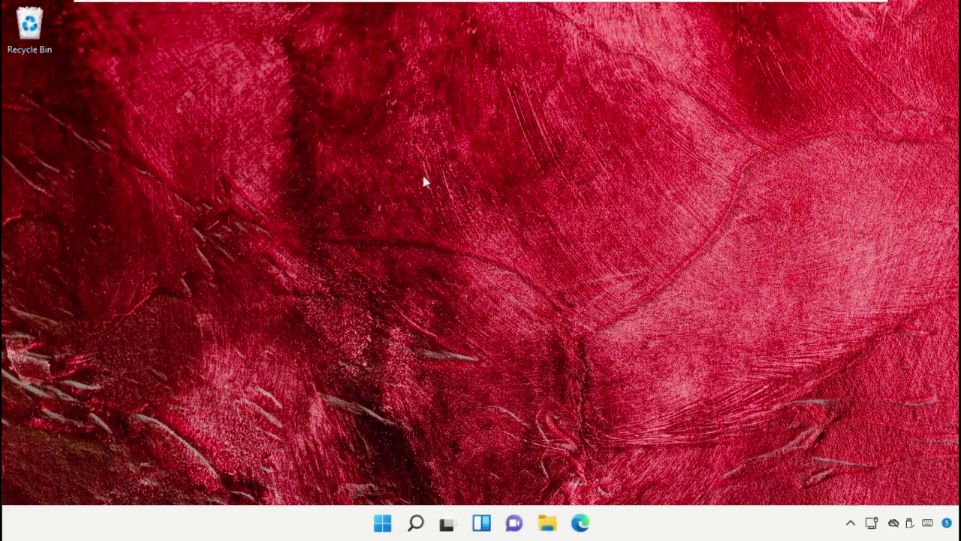
Open Troubleshoot settings and its list of other troubleshooters.
left_click(419, 525)
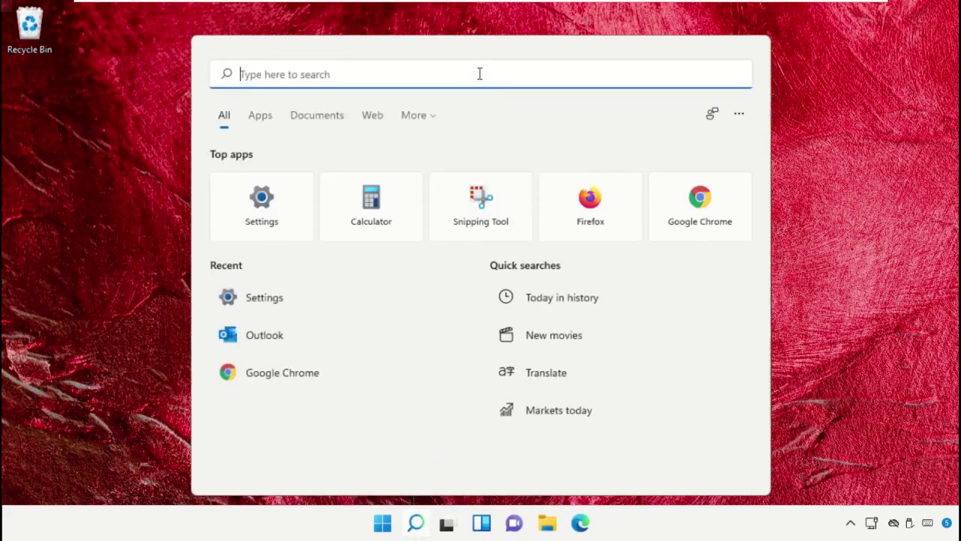
type("Troubleshoot Setting")
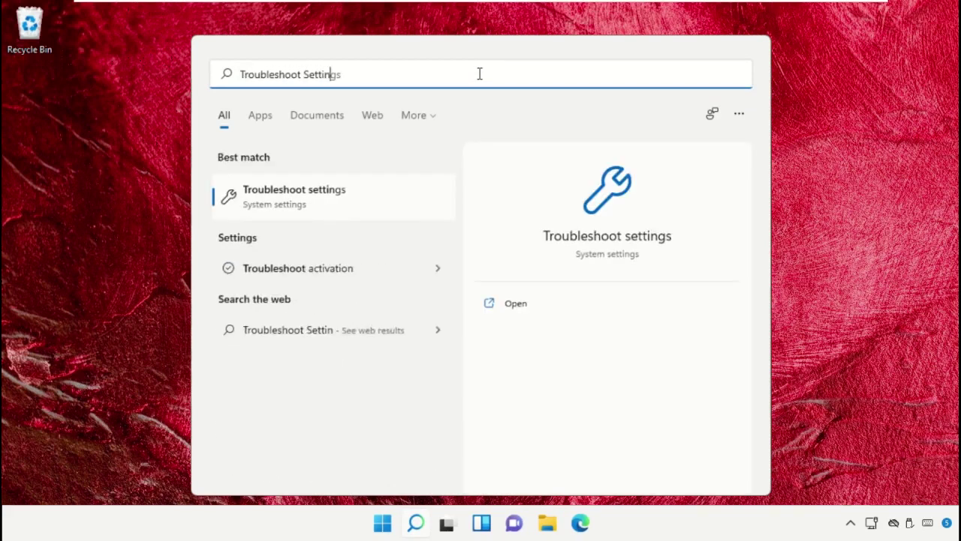
type("s")
left_click(382, 197)
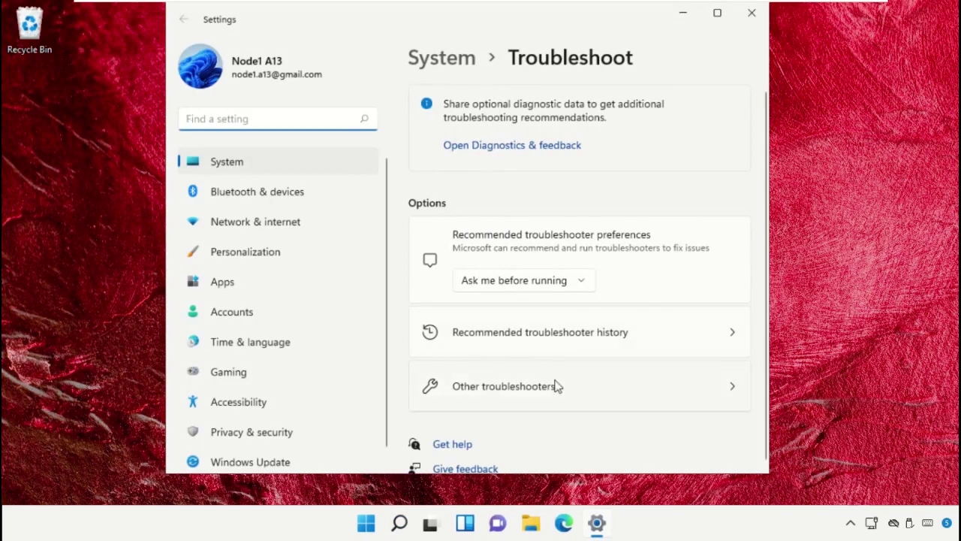
left_click(555, 387)
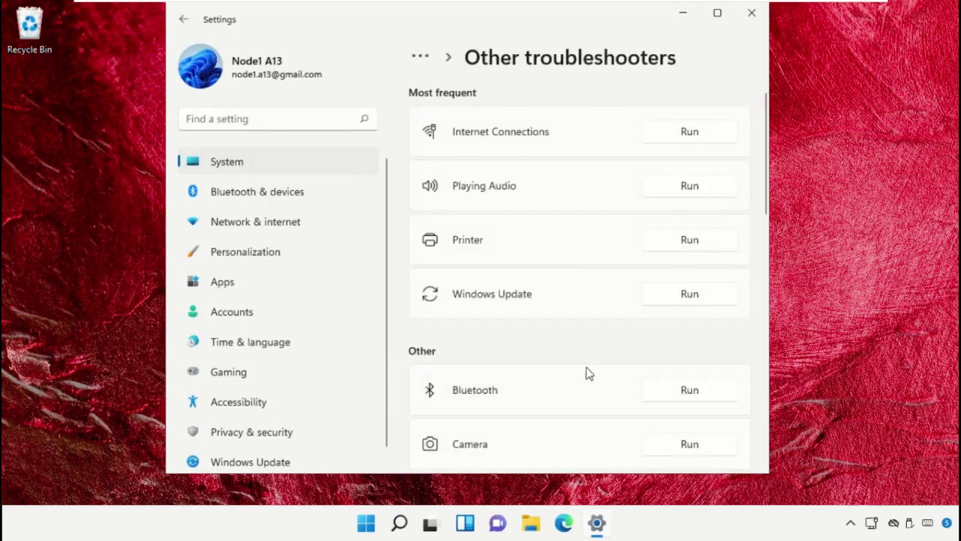
Run the Windows Store Apps troubleshooter, dismiss its no-problem result, and close Settings.
scroll(594, 368, "down", 1)
scroll(600, 359, "down", 5)
scroll(599, 359, "down", 5)
scroll(600, 359, "down", 3)
left_click(689, 327)
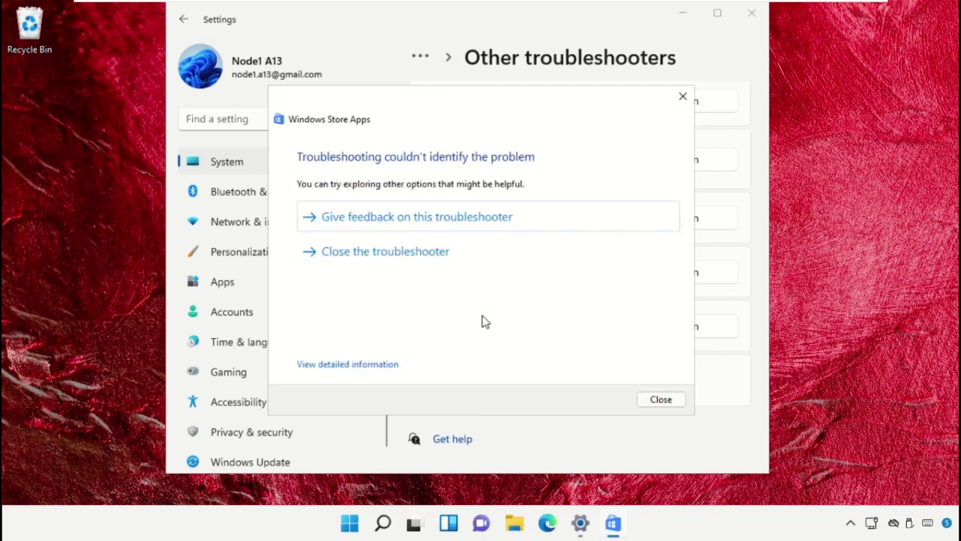
left_click(663, 400)
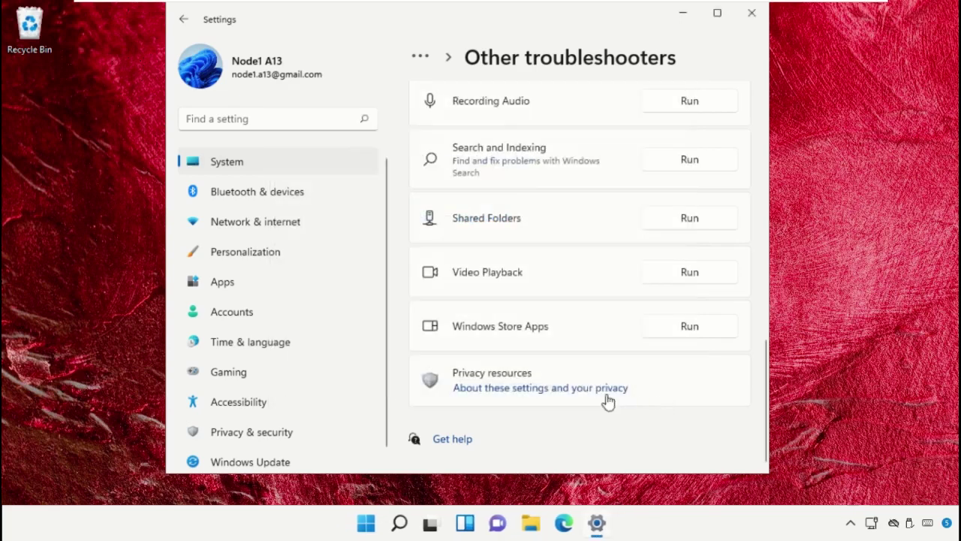
left_click(751, 13)
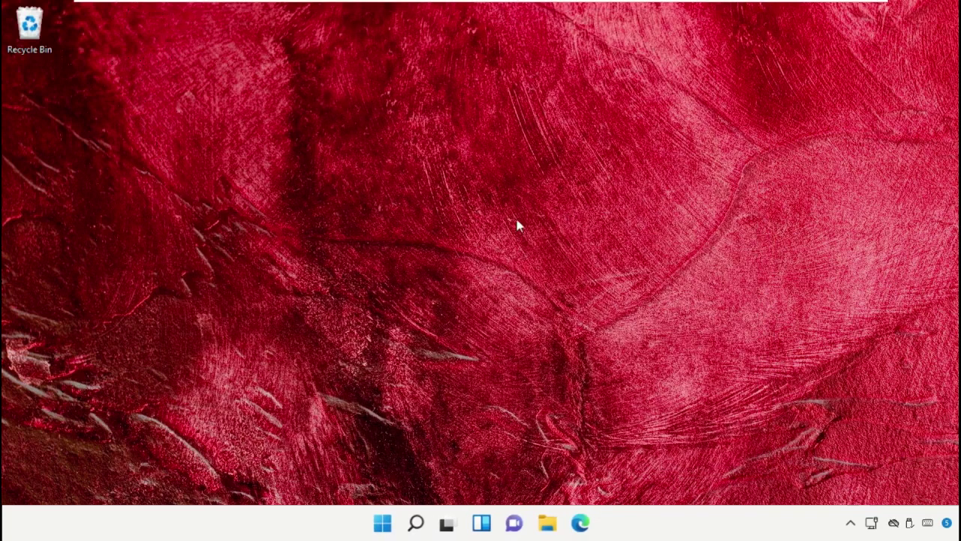
Find Skype in the Apps & features installed apps list in Settings.
left_click(418, 523)
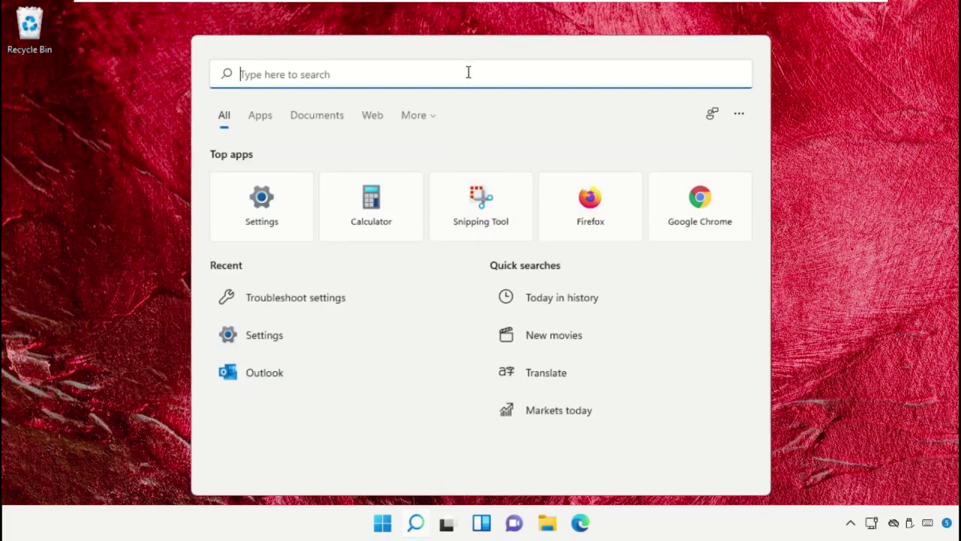
type("Settings")
left_click(368, 214)
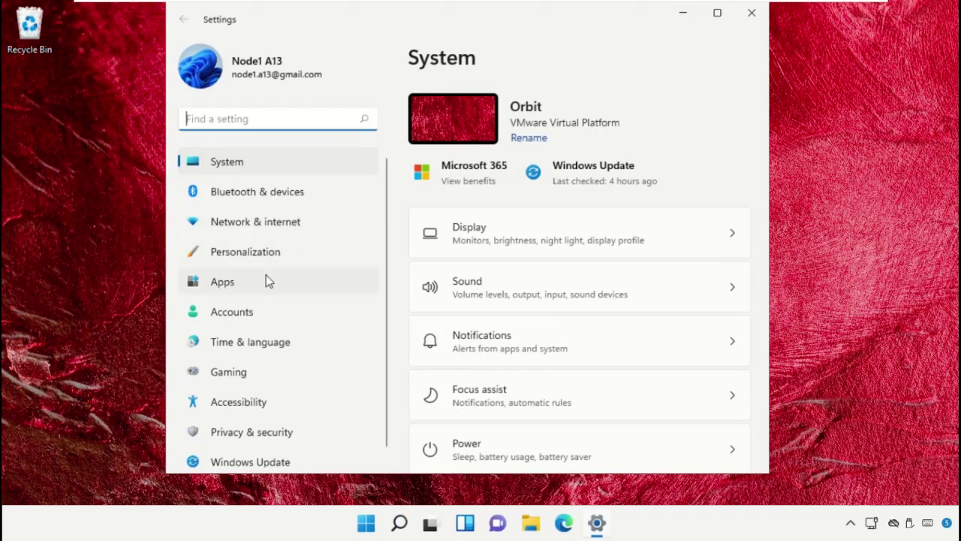
left_click(268, 281)
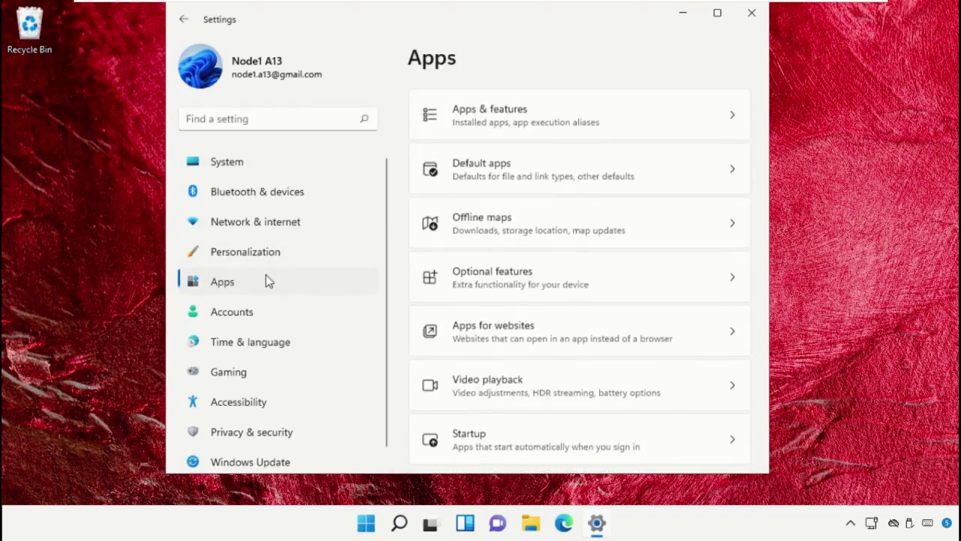
left_click(590, 118)
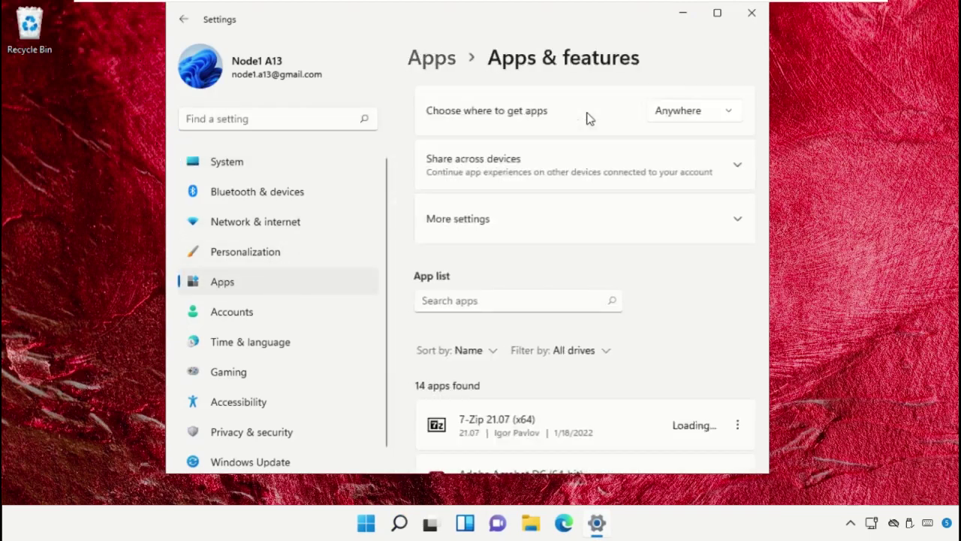
left_click(549, 295)
type("Skype")
Uninstall Skype, confirm the removal, and close Settings.
scroll(549, 298, "down", 2)
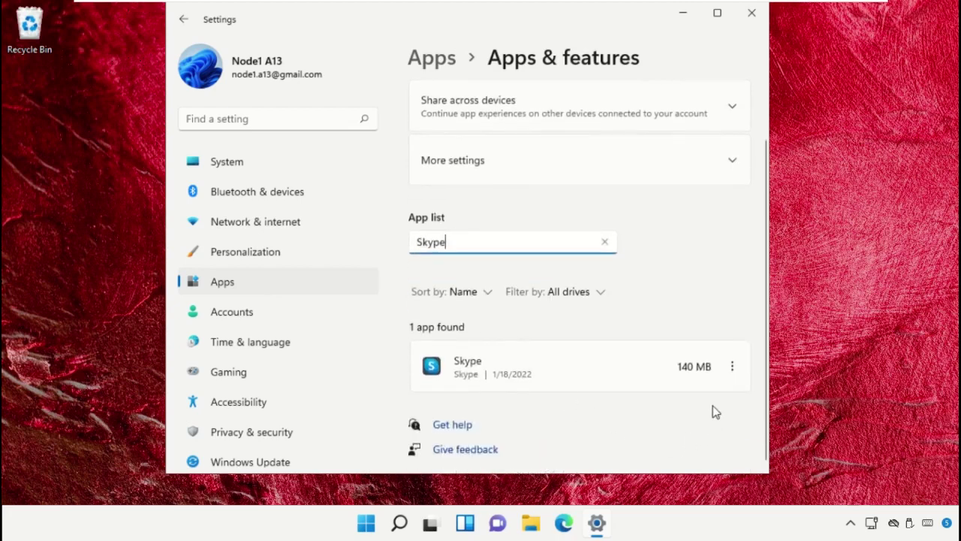
left_click(732, 366)
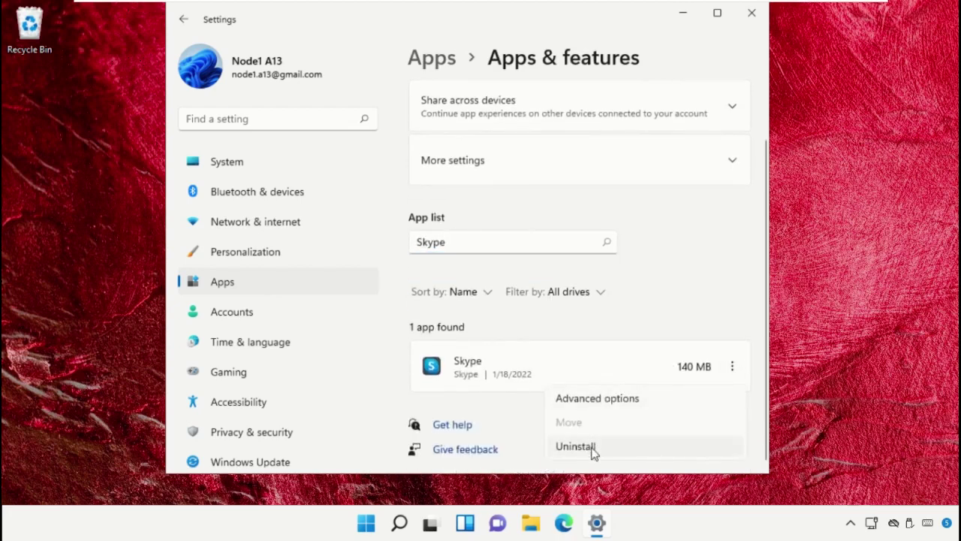
left_click(577, 446)
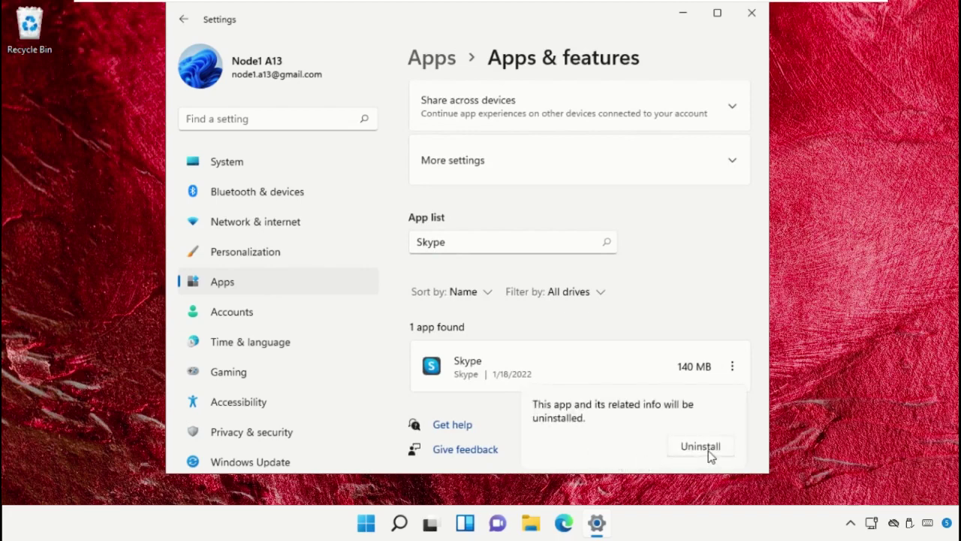
left_click(701, 448)
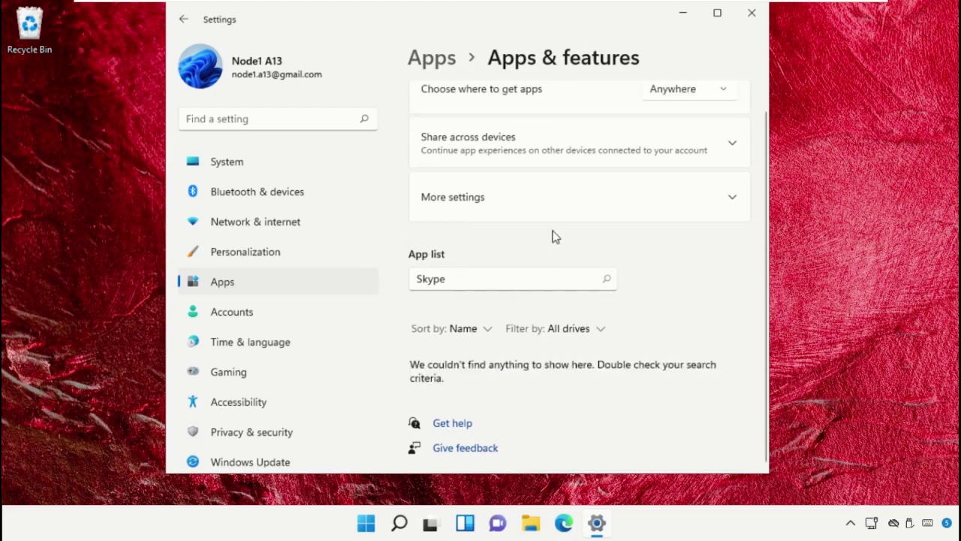
left_click(752, 14)
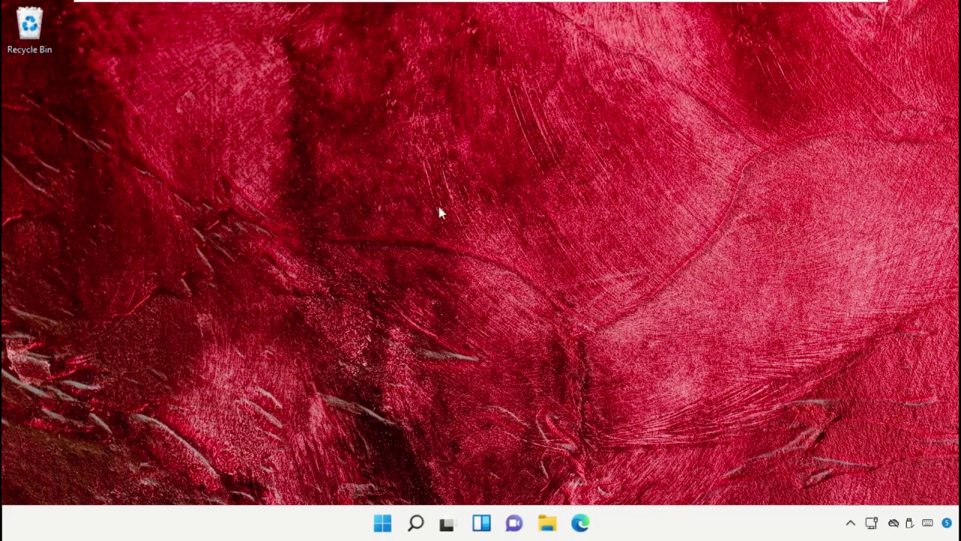
Open Microsoft Store and search it for Skype.
left_click(415, 523)
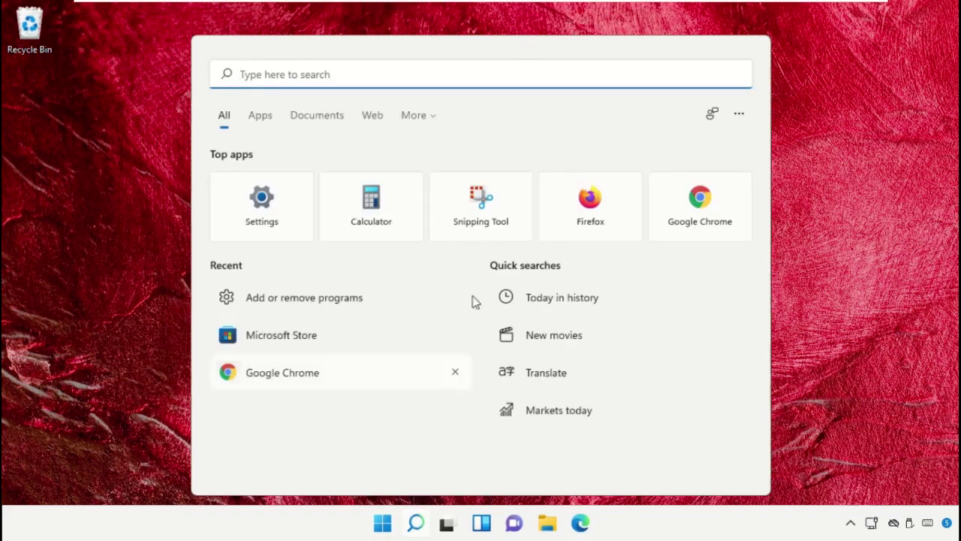
type("Mic")
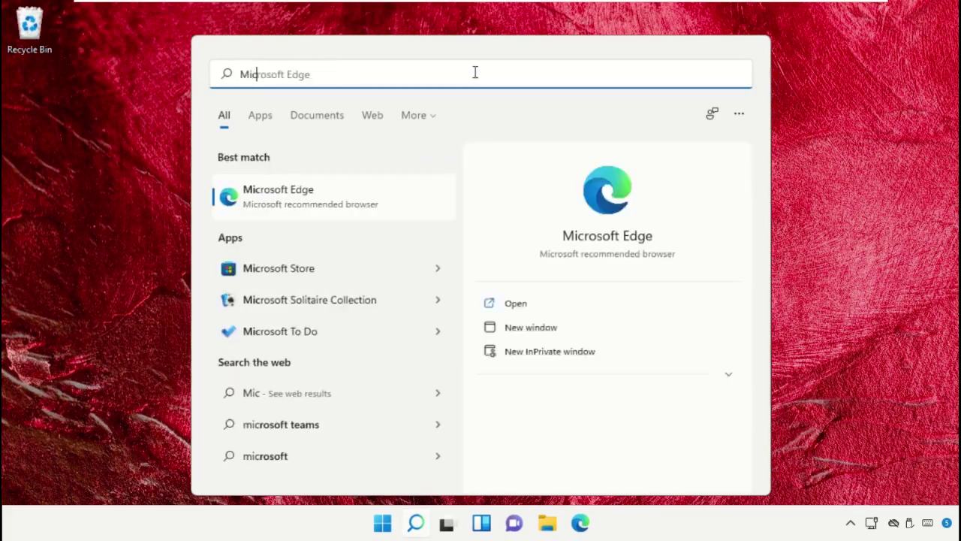
type("rosoft Store")
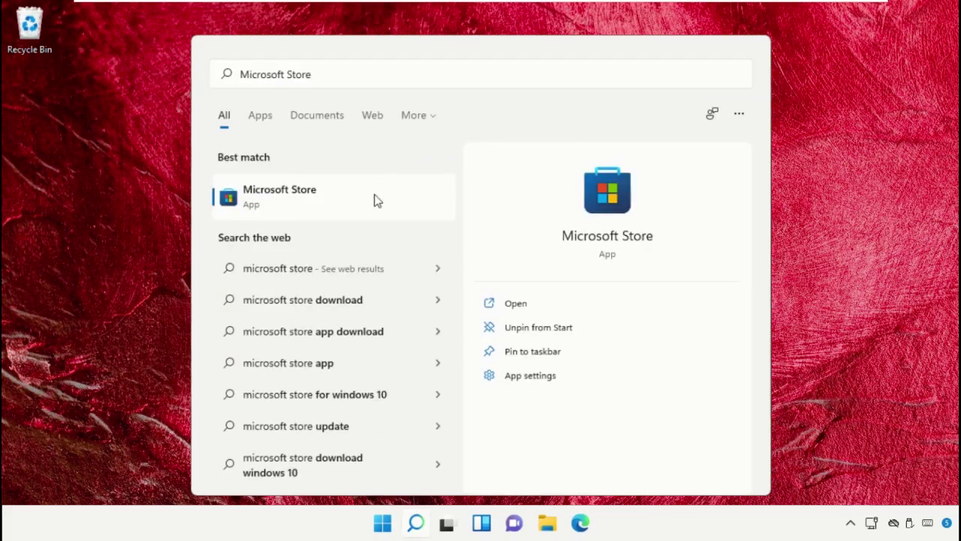
left_click(375, 198)
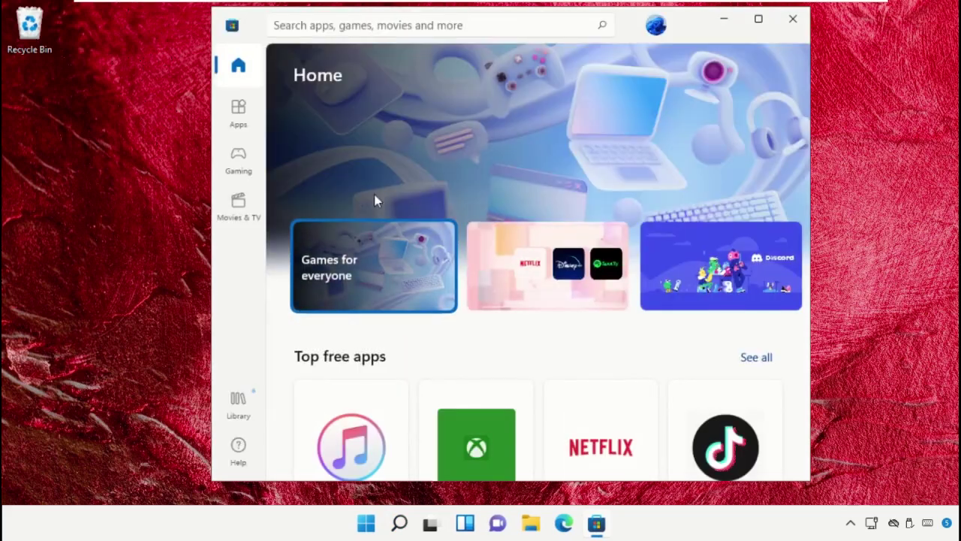
left_click(513, 23)
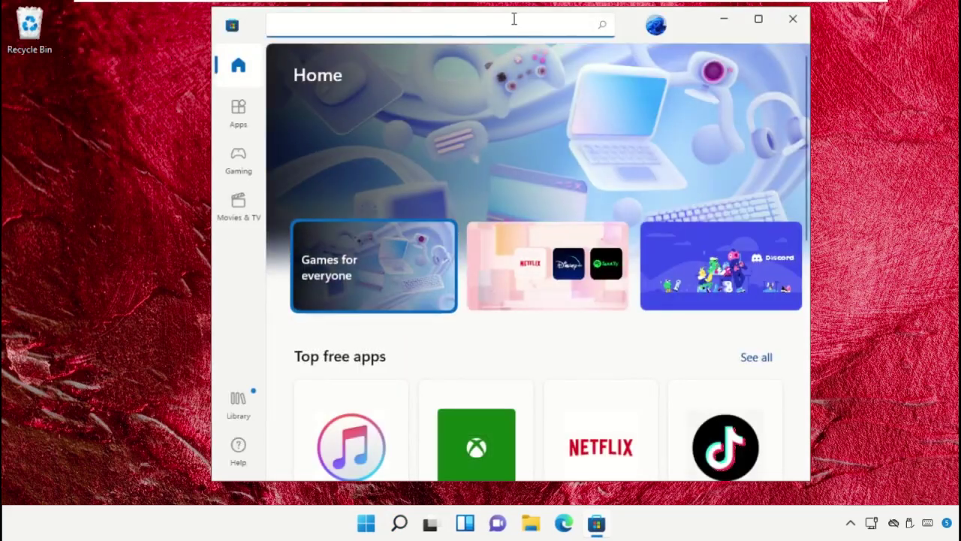
type("Skype")
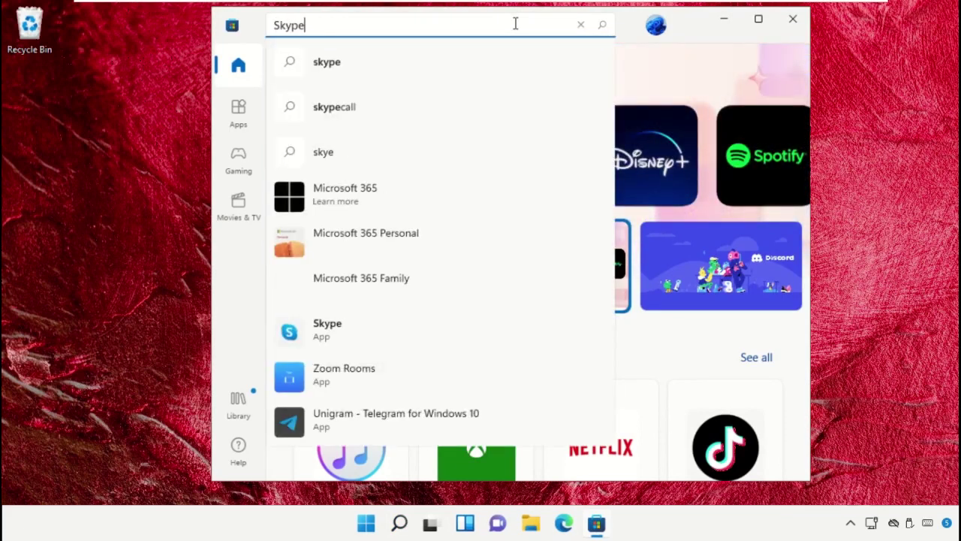
key("Return")
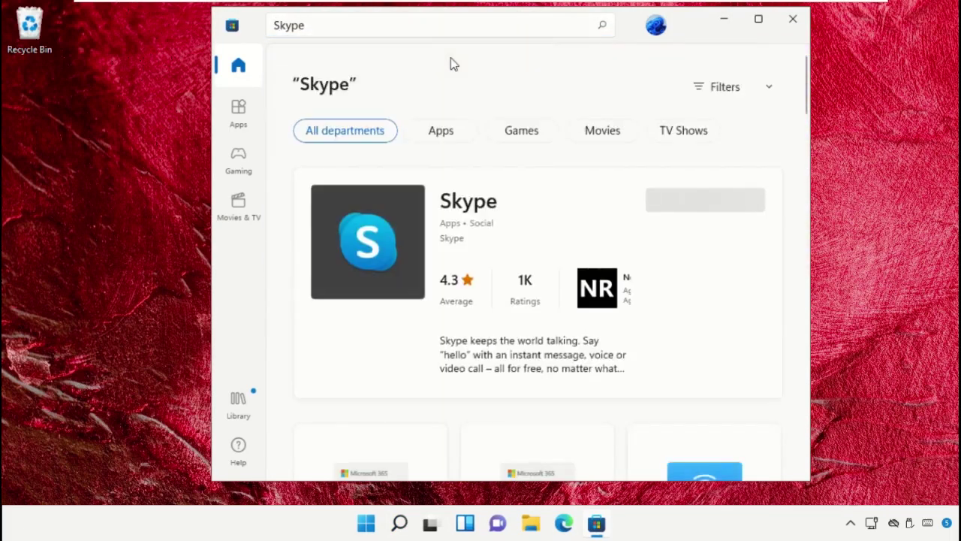
Install Skype from its Store page, 114.2 MB download, and launch it.
left_click(518, 213)
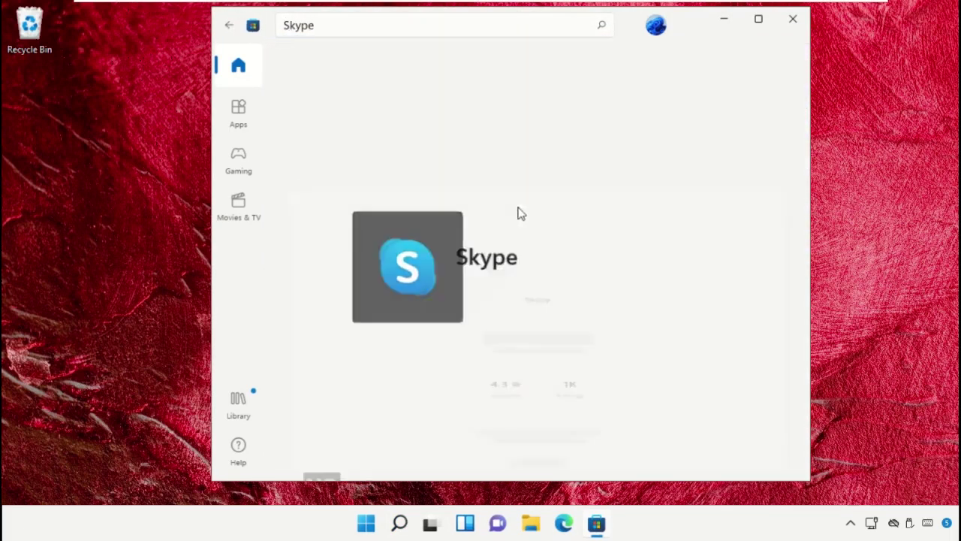
left_click(535, 331)
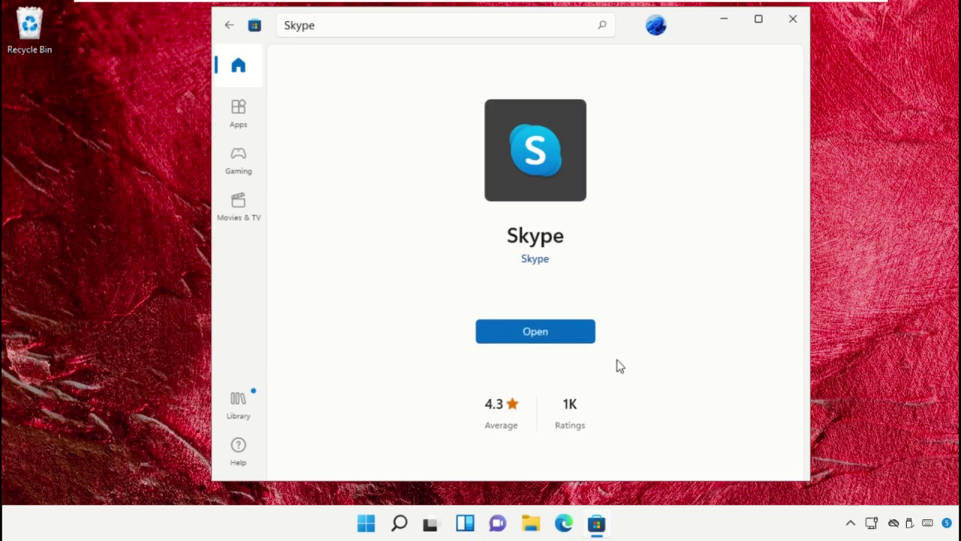
left_click(535, 331)
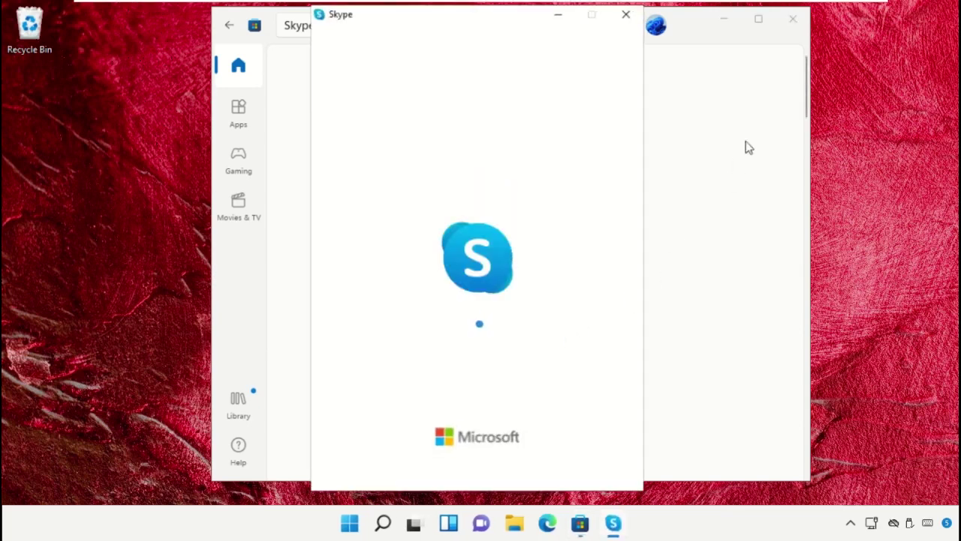
Close the Store and sign in to Skype with the existing account.
left_click(785, 30)
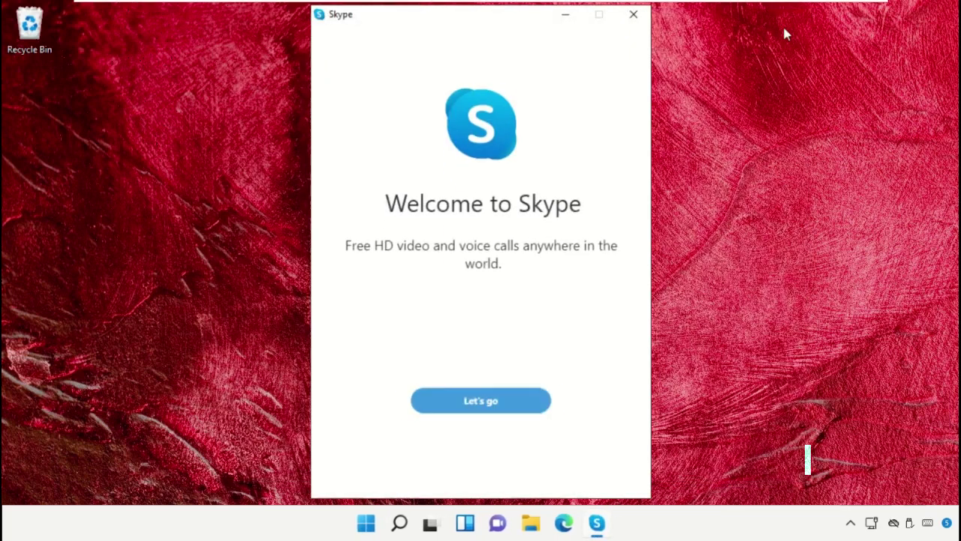
left_click(492, 399)
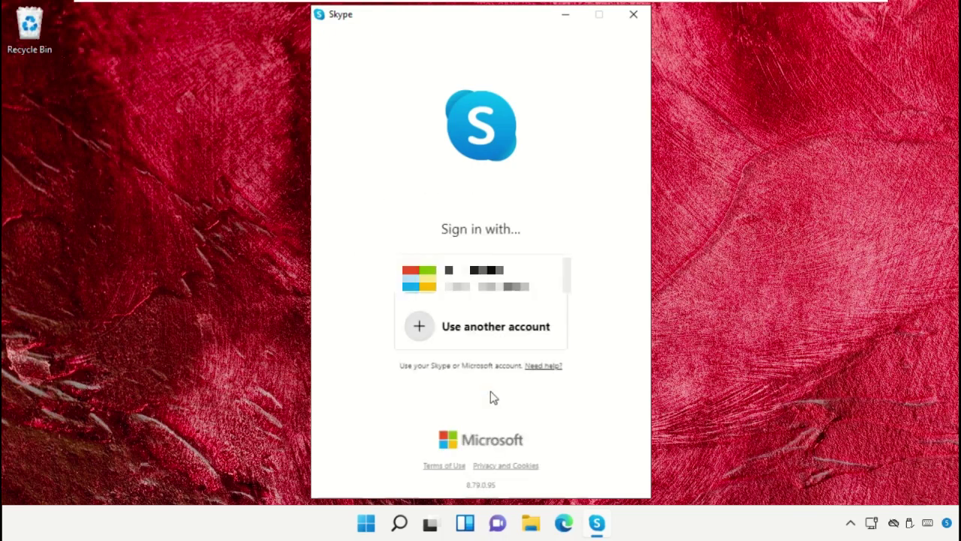
left_click(487, 293)
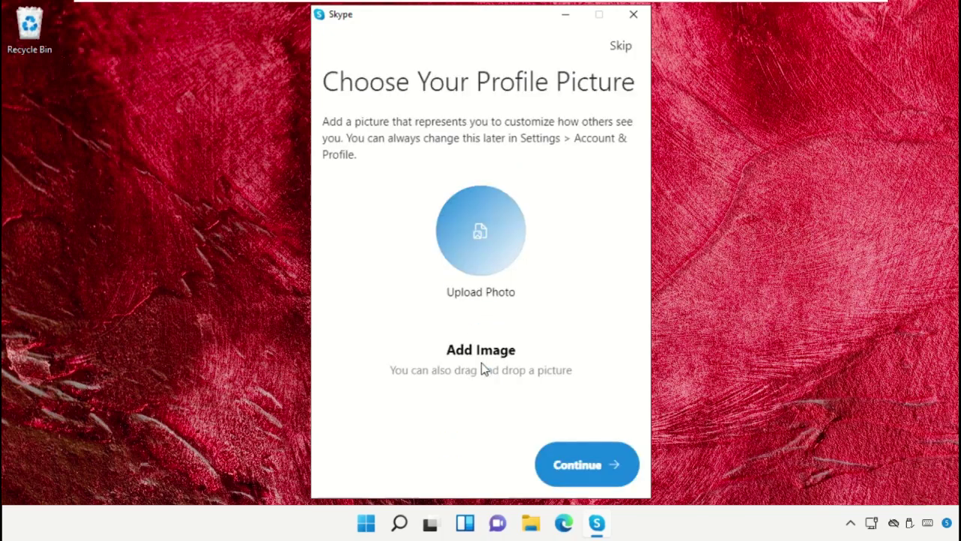
Skip profile picture, audio, video and contacts setup, and decline diagnostic data sharing.
left_click(621, 48)
left_click(621, 48)
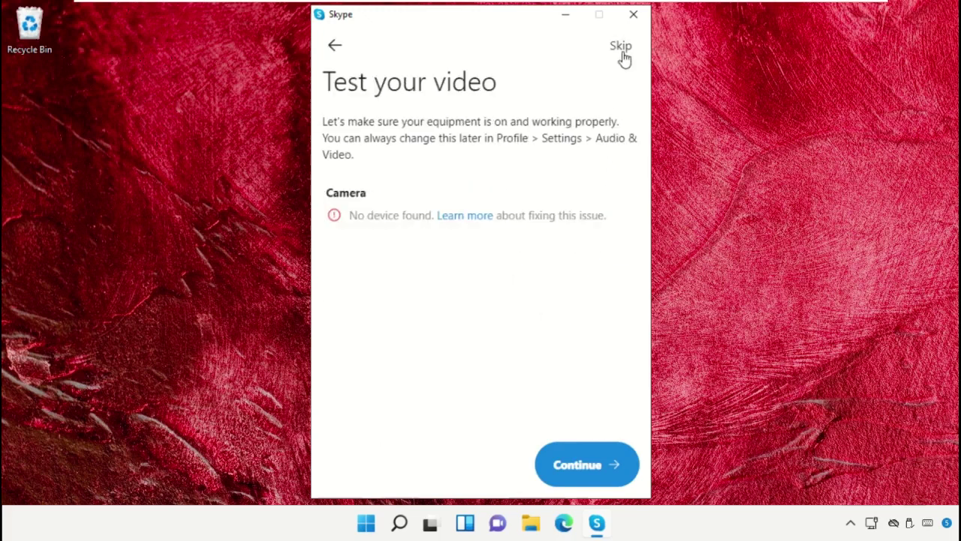
left_click(623, 51)
left_click(600, 465)
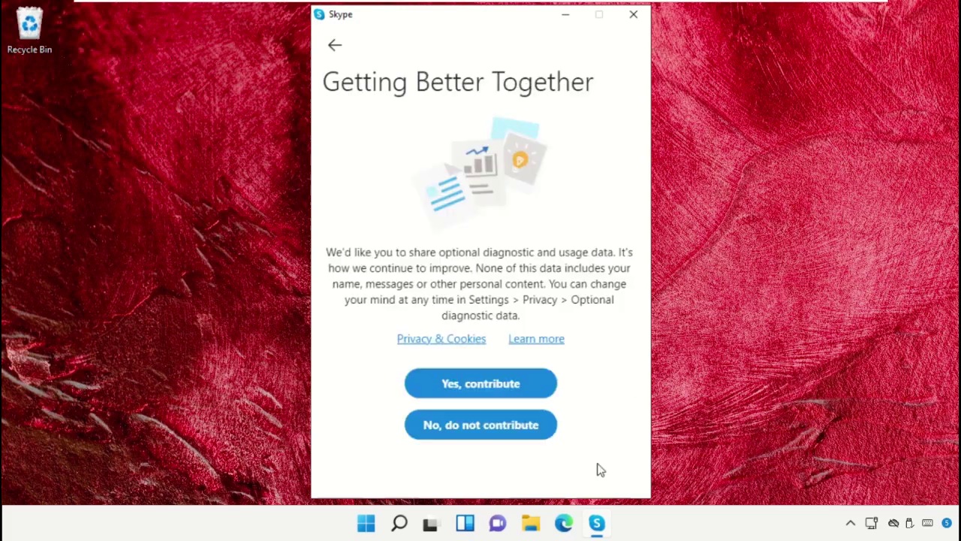
left_click(509, 437)
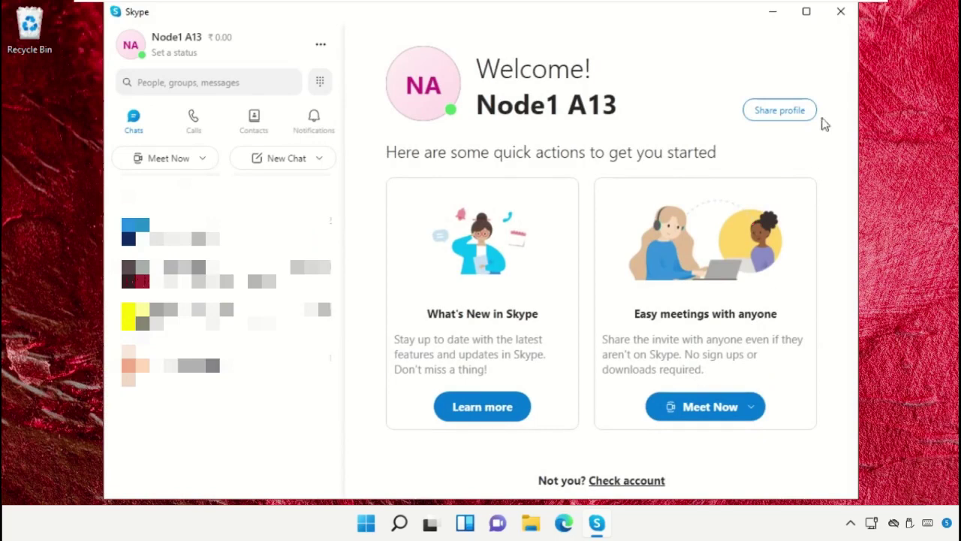
Close Skype and bring up the Start menu's shutdown and restart options.
left_click(838, 13)
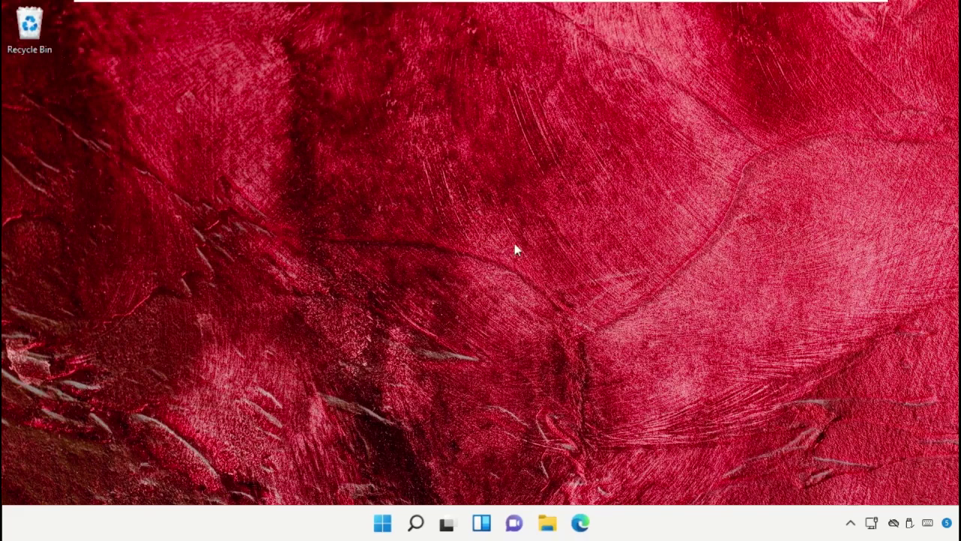
left_click(386, 527)
left_click(666, 473)
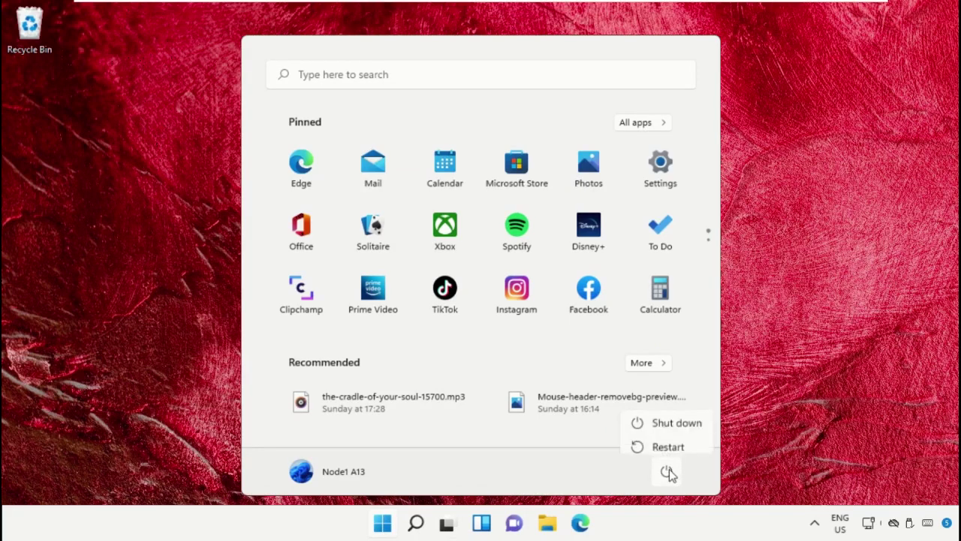